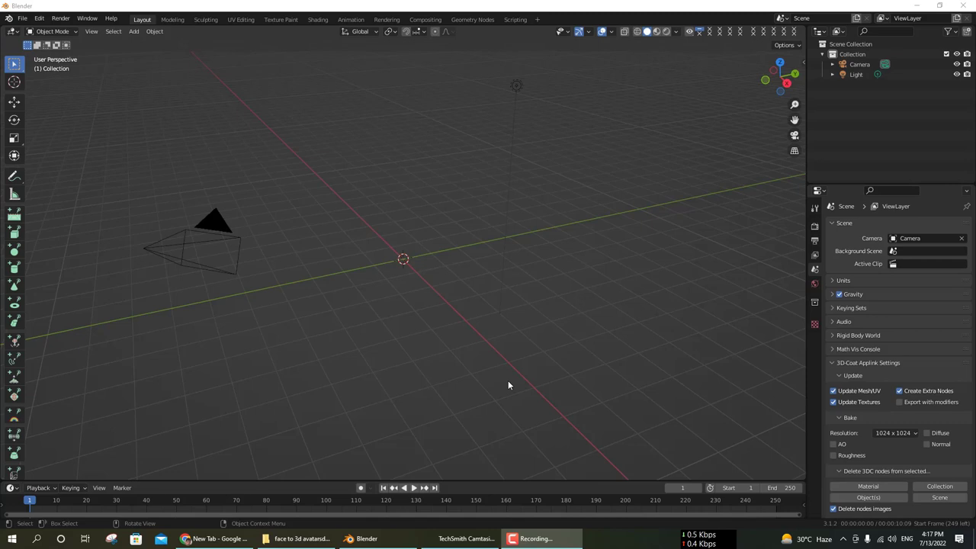
Preview the leonardo-dicaprio.jpg photo from the face photos folder, then minimize the viewer.
click(298, 539)
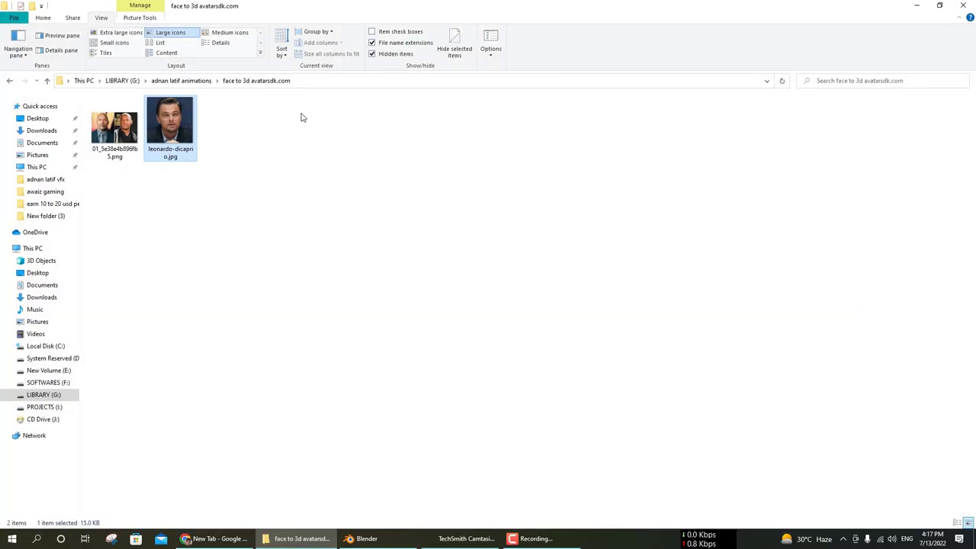
double_click(174, 129)
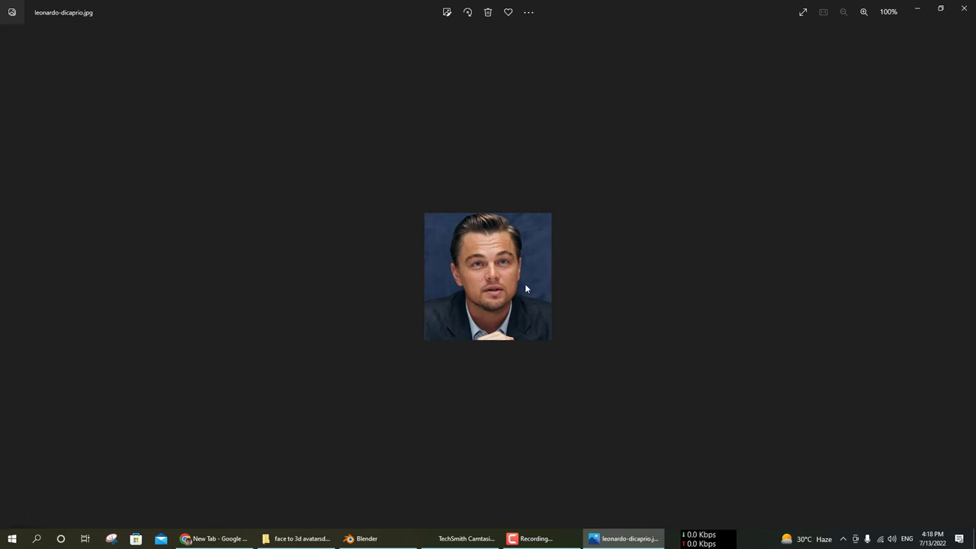
click(919, 11)
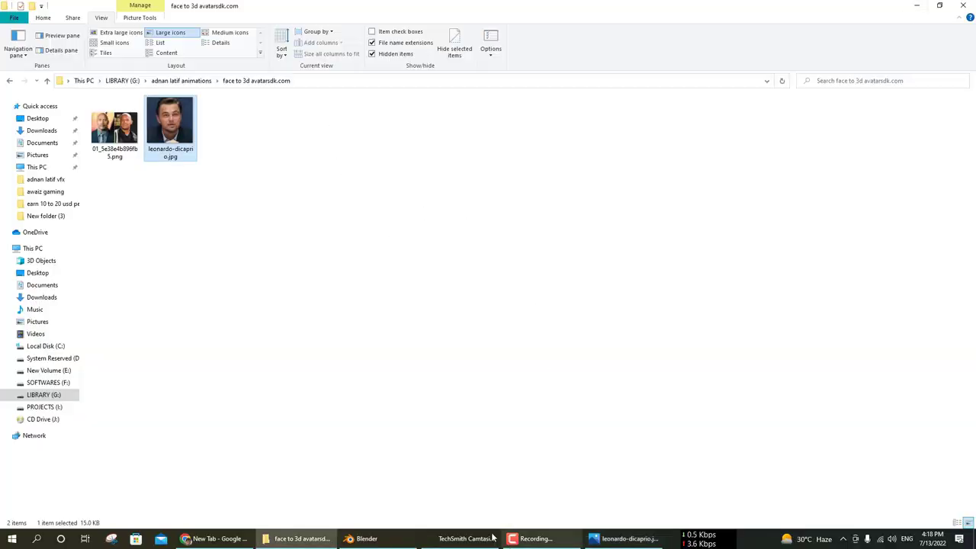
Search Google in Chrome for 'avatarsdk affiliate', fixing the typos along the way.
click(205, 538)
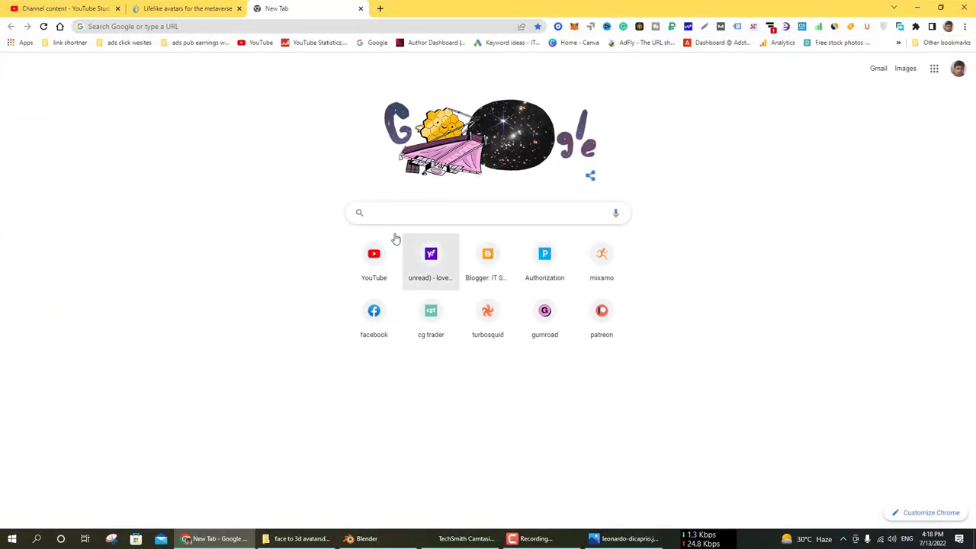
click(399, 214)
text(ava)
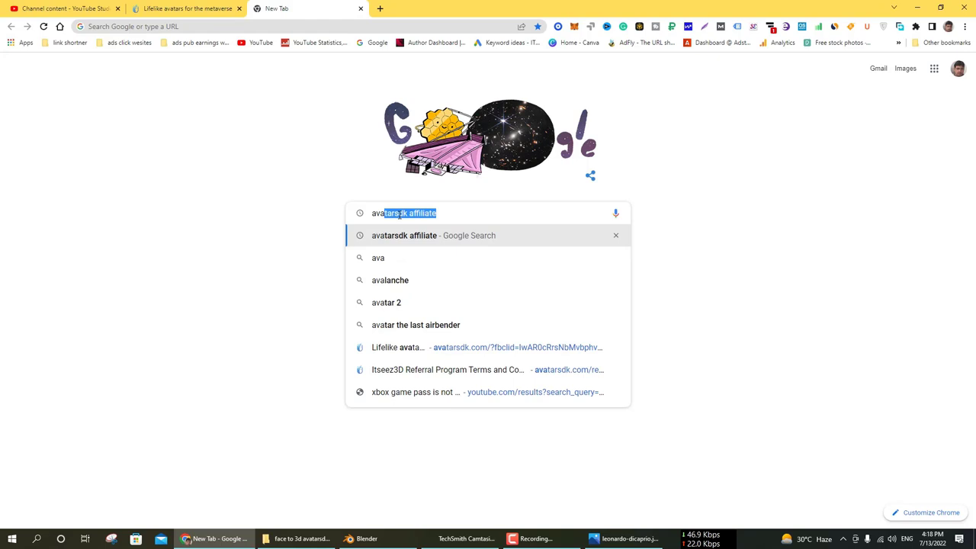
text(tay)
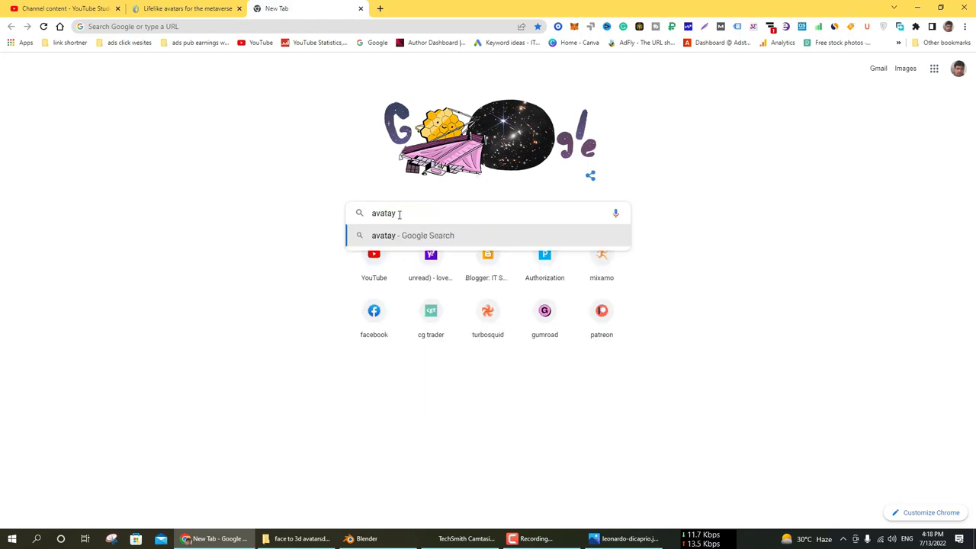
key(BackSpace)
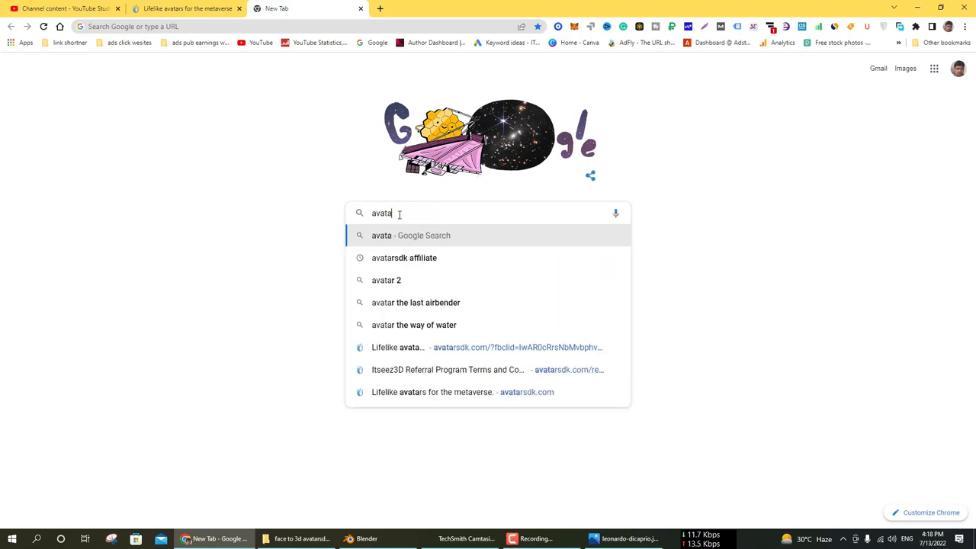
text(rsdl)
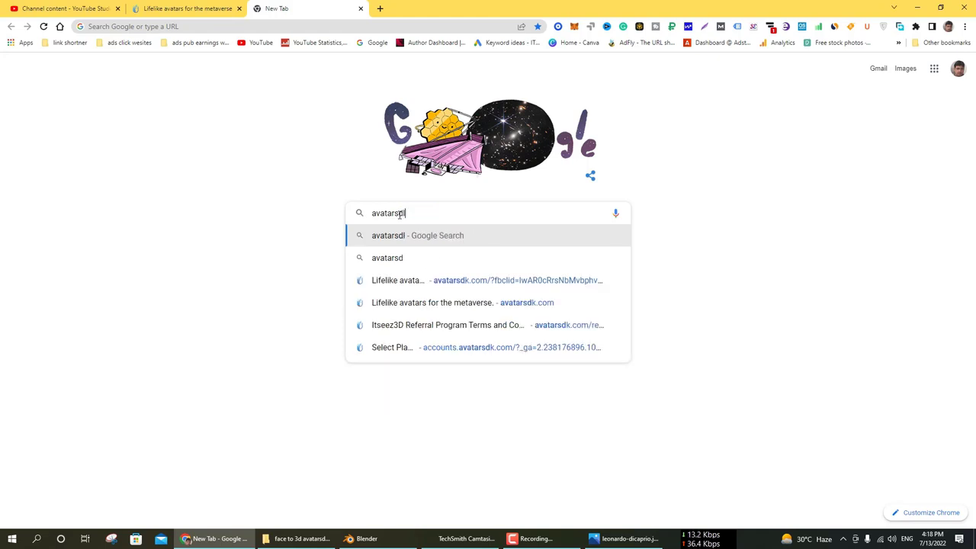
key(BackSpace)
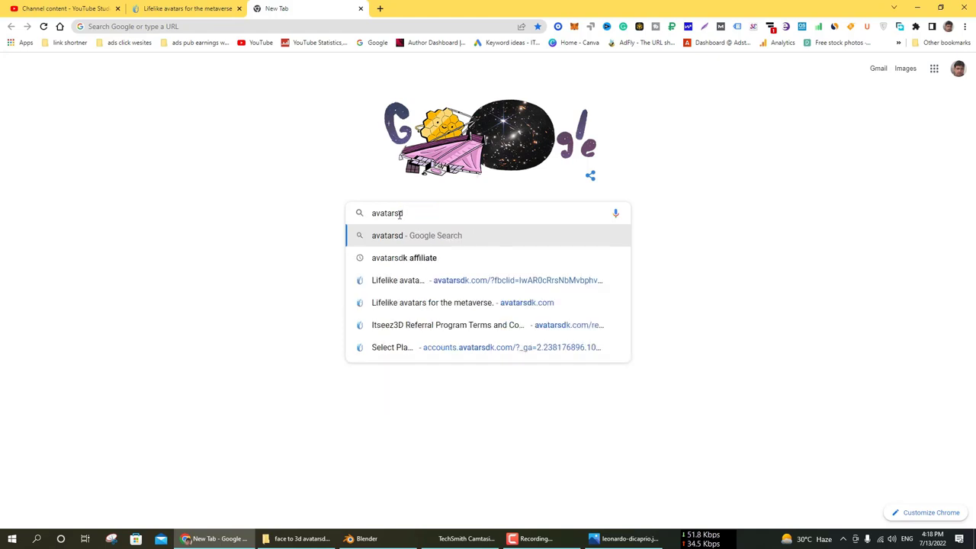
text(k)
key(Return)
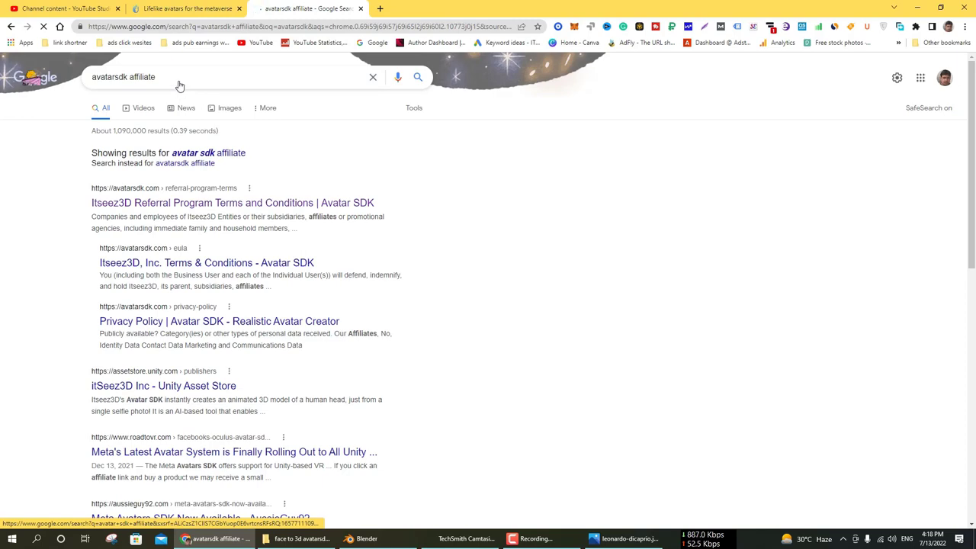
Close the results tab and search 'avatarsdk' from a fresh Google tab.
click(164, 81)
click(361, 10)
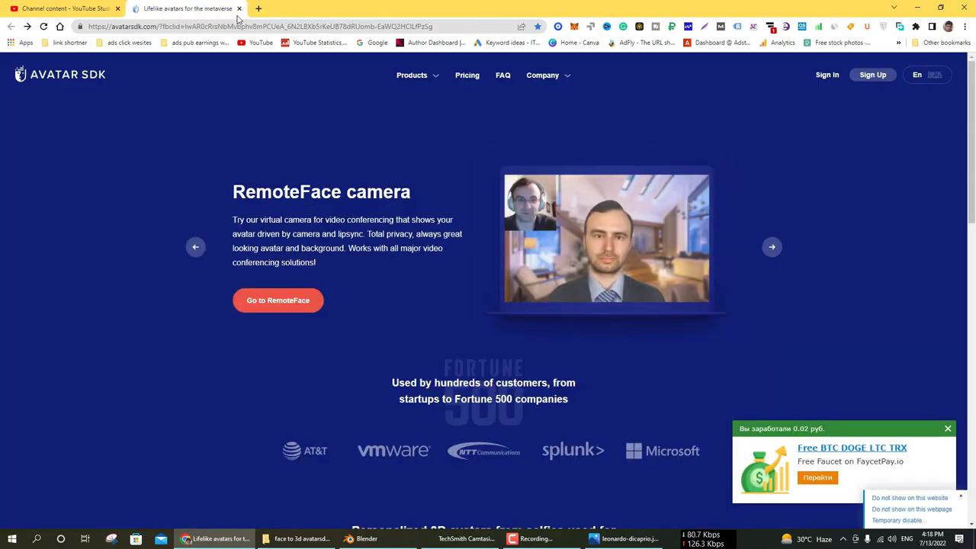
key(ctrl+t)
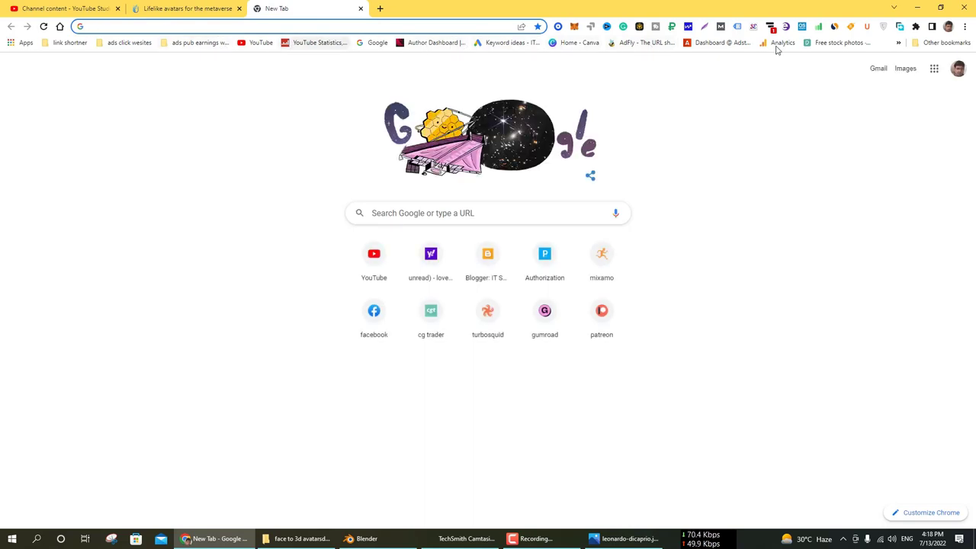
click(378, 44)
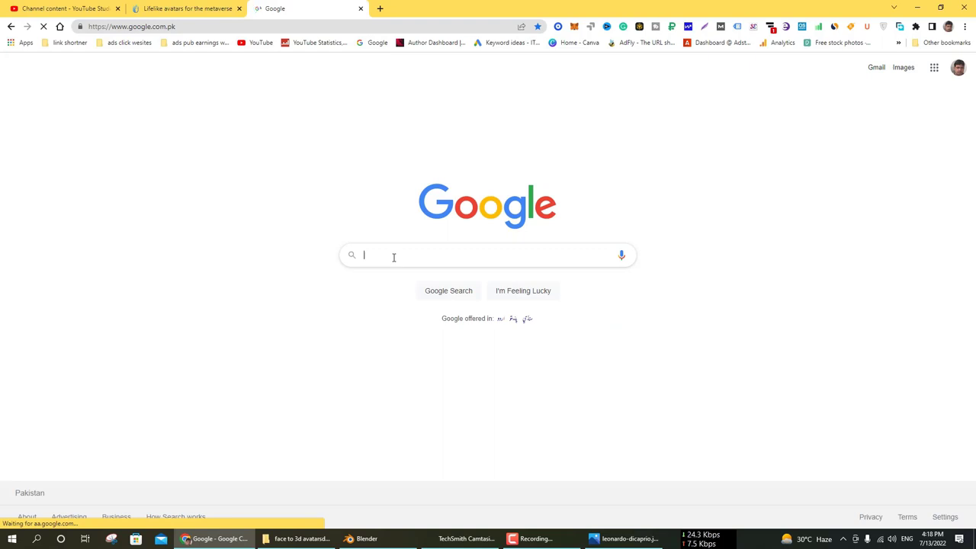
text(avatar )
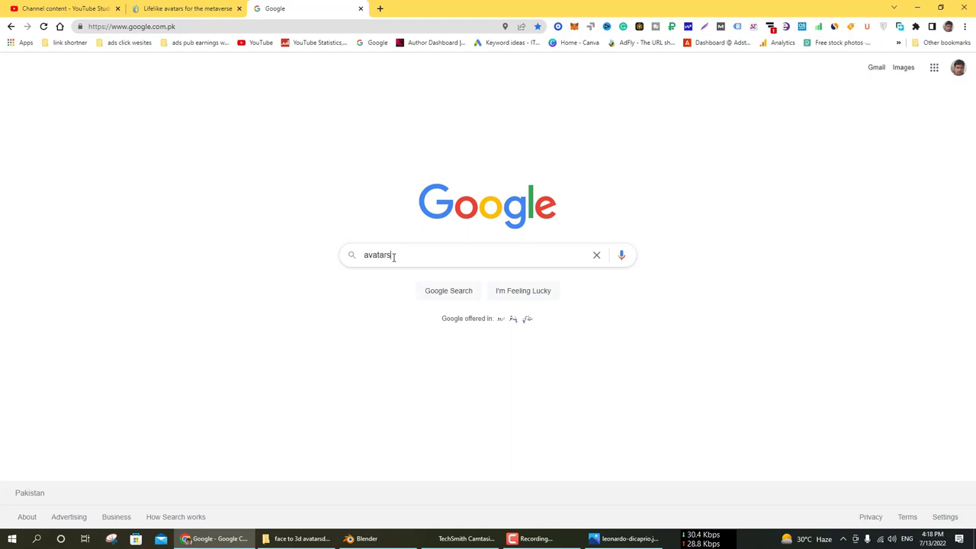
text(dk)
key(Return)
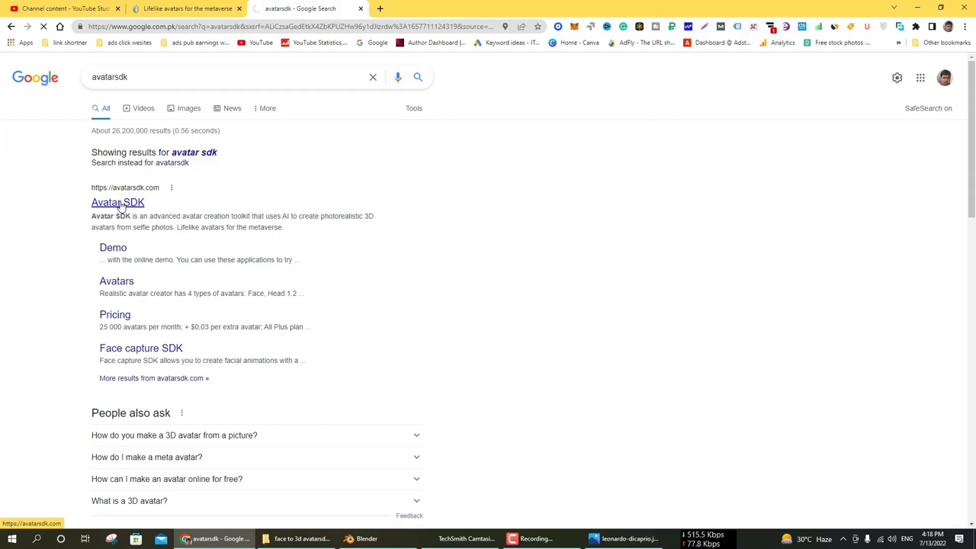
Open the Avatar SDK website and replace the sign-up Email field with the saved email address.
click(119, 203)
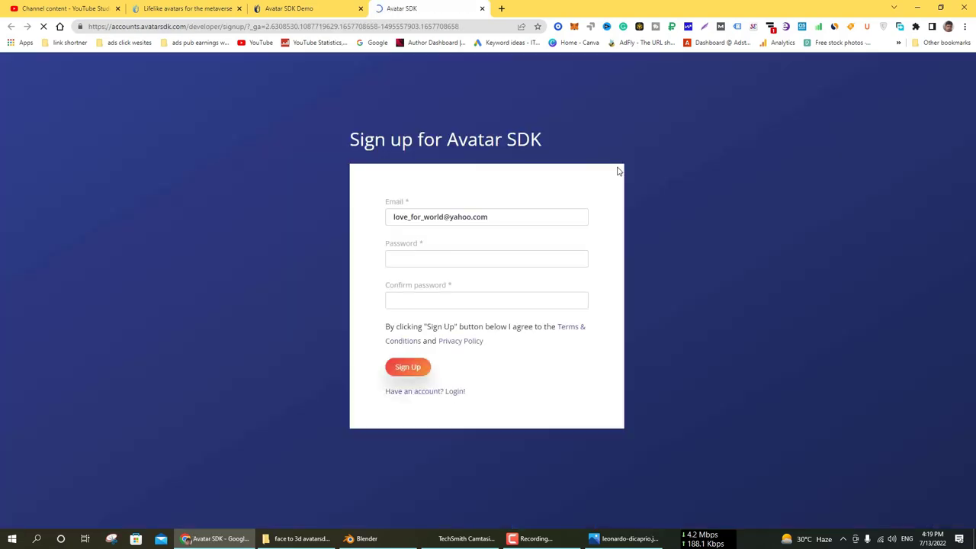
click(500, 216)
key(ctrl+a)
key(ctrl+c)
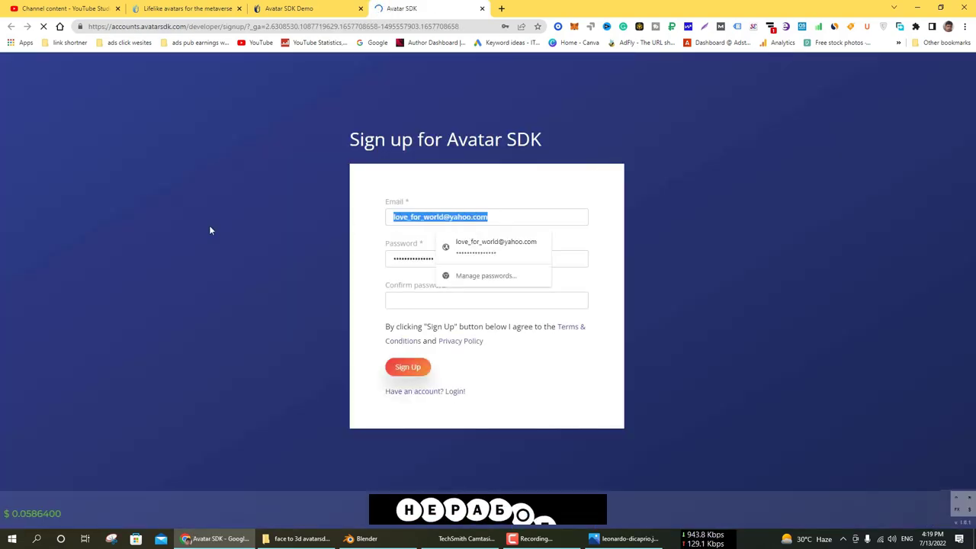
key(BackSpace)
key(ctrl+v)
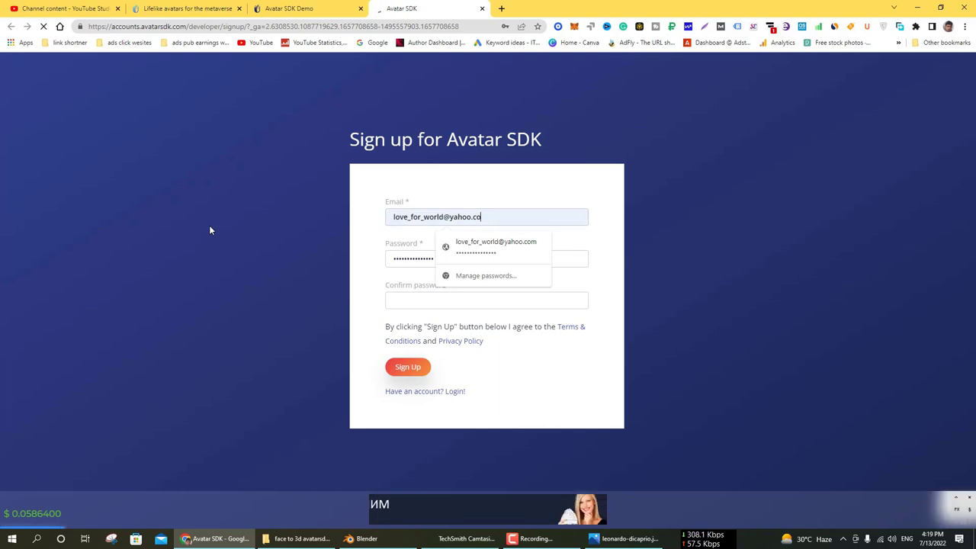
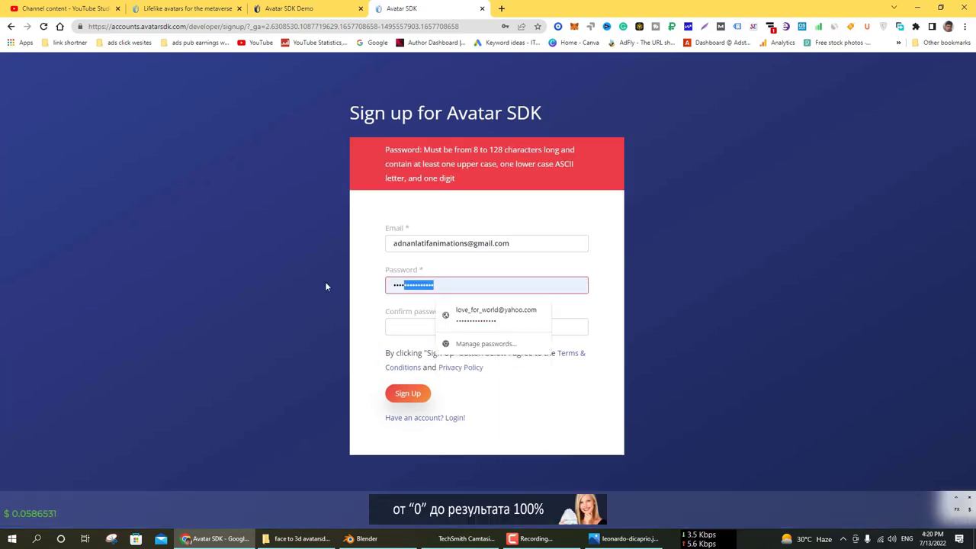
Enter the account e-mail, submit the sign-up form, and return to the Avatar SDK page.
click(408, 367)
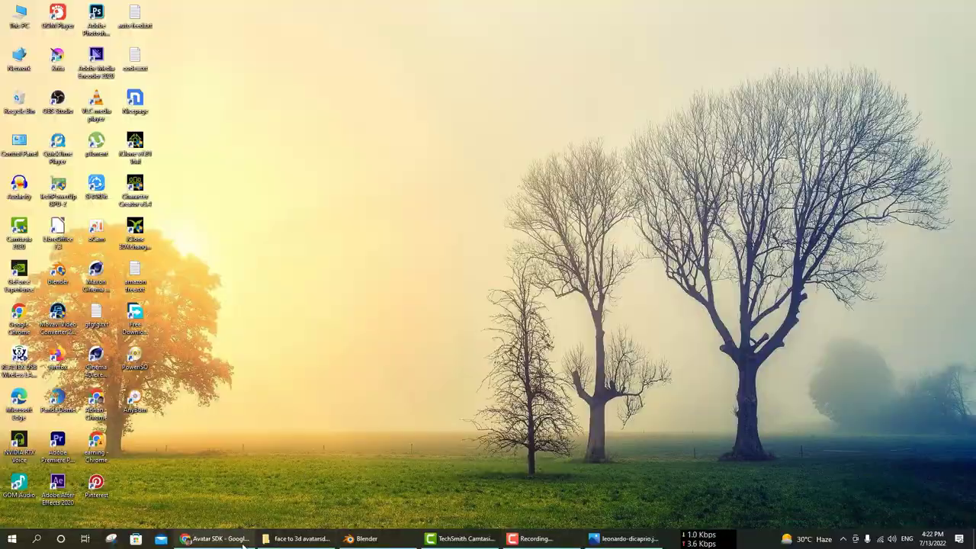
click(244, 545)
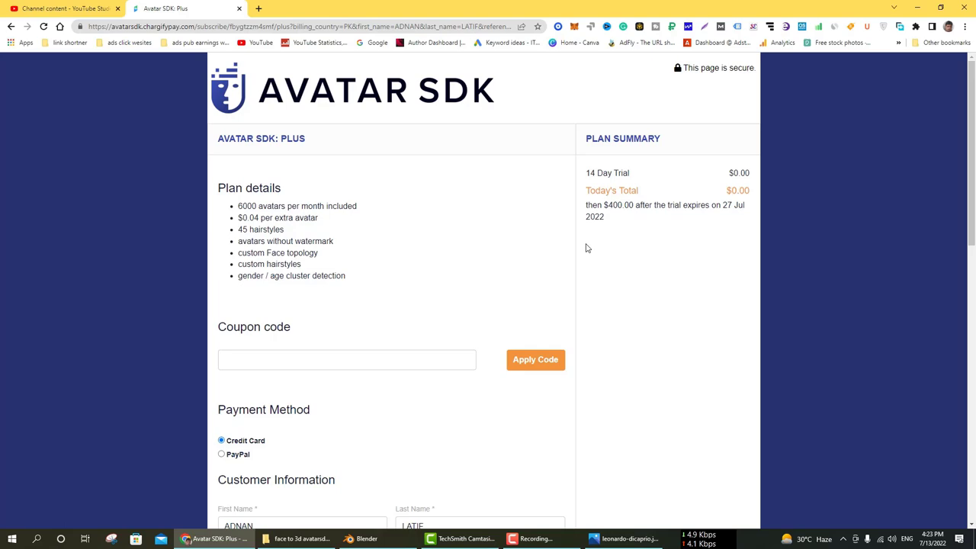
Scroll through the Plus checkout form, then go back to the plan selection page.
scroll(380, 248, down, 5)
scroll(382, 240, down, 3)
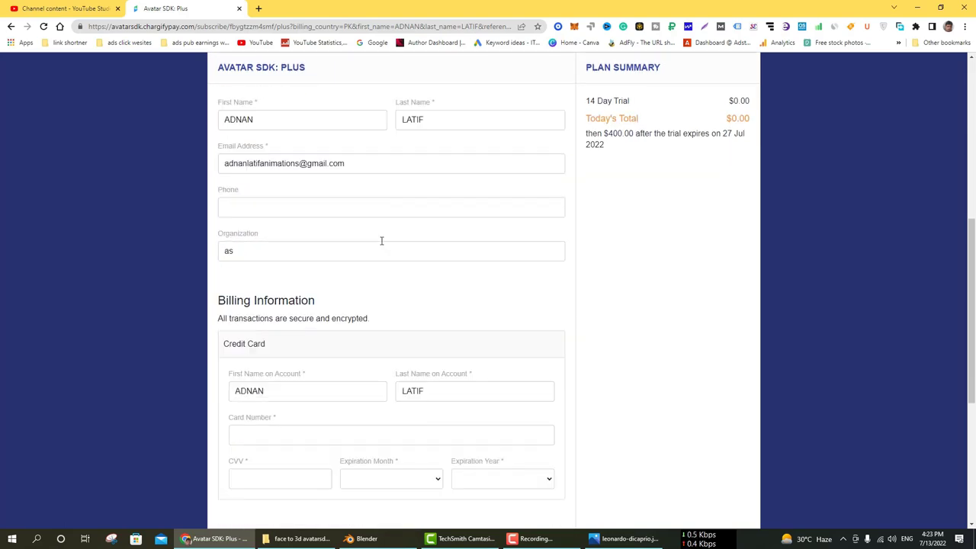
scroll(427, 333, up, 1)
scroll(428, 333, up, 7)
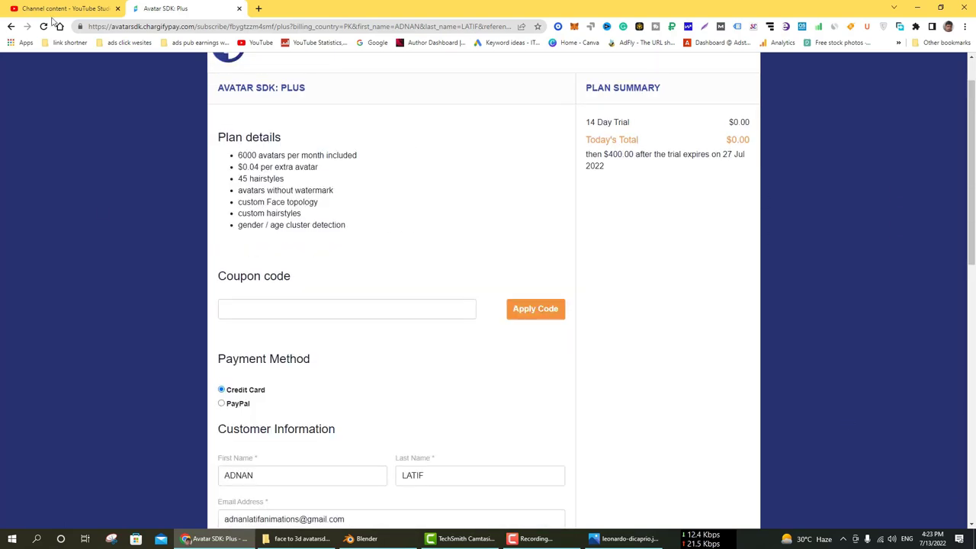
click(11, 26)
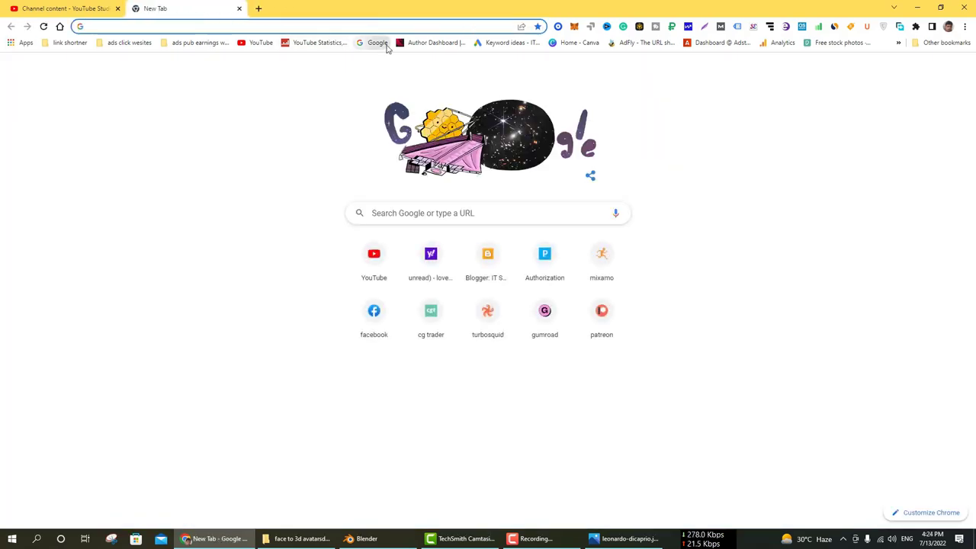
Search Google for 'avatarsdk' and open the Avatar SDK website result.
click(386, 45)
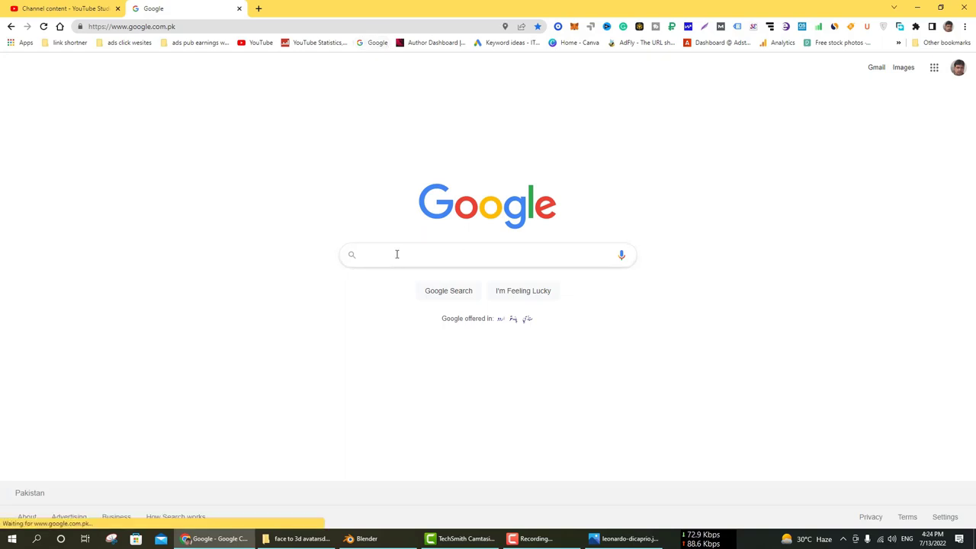
text(avatarsdk)
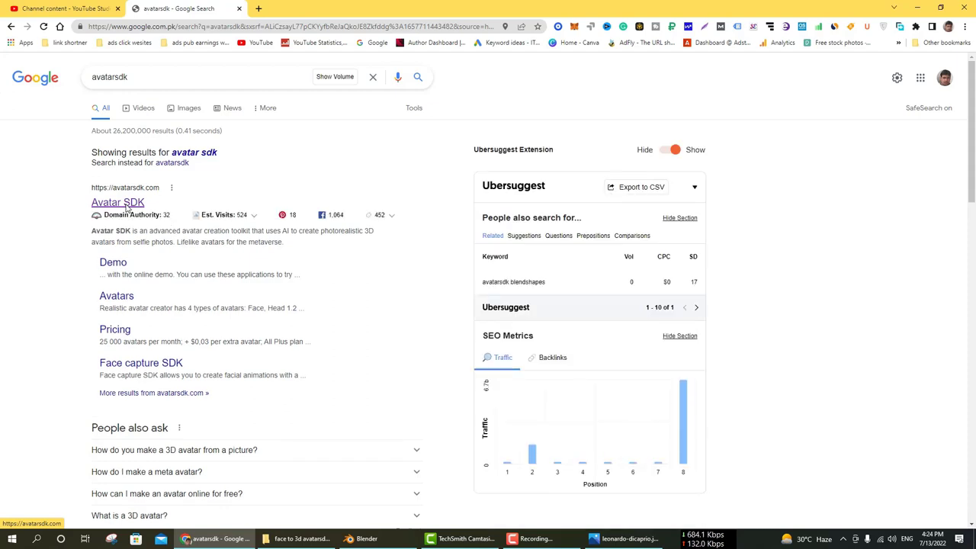
click(127, 206)
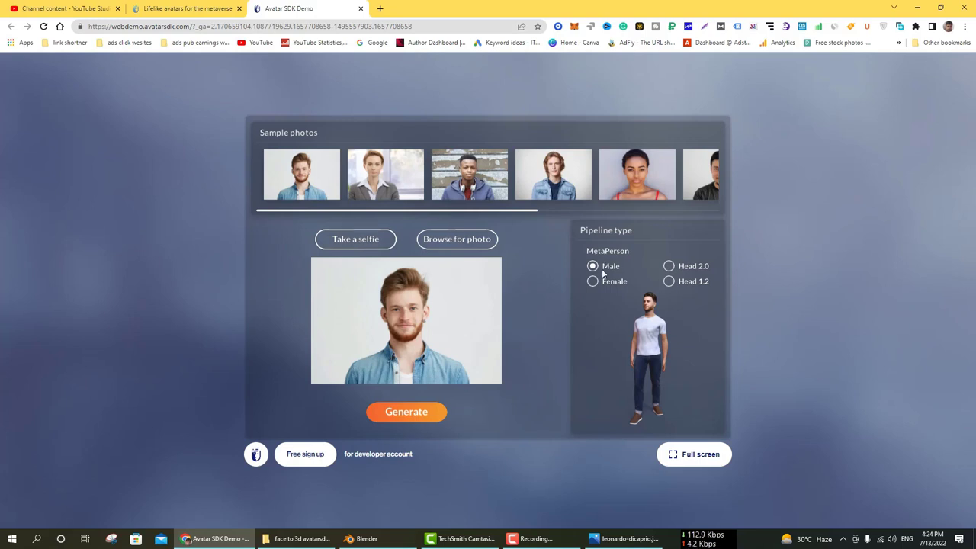
Select the Head 2.0 pipeline and upload the man's portrait from LIBRARY (G:) > face to 3d avatarsdk.com.
click(669, 266)
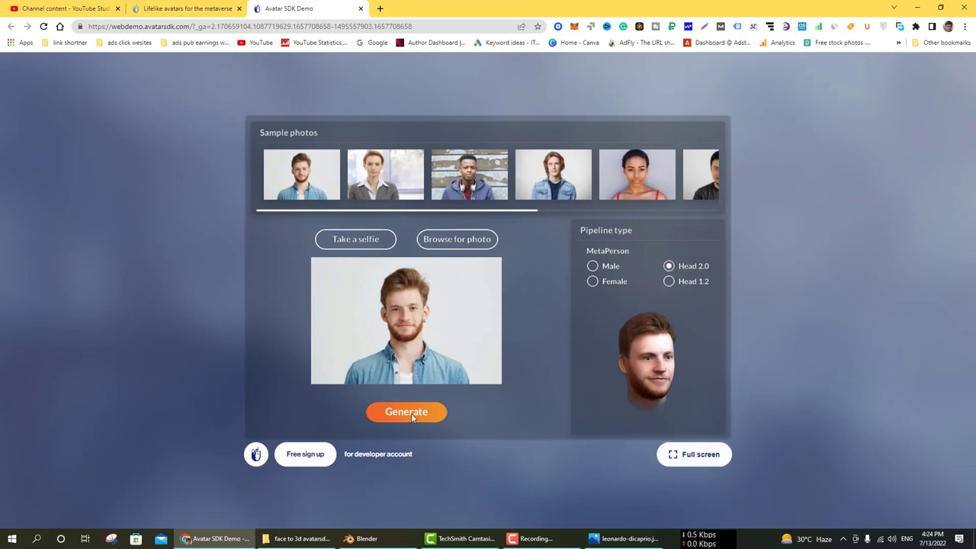
click(457, 239)
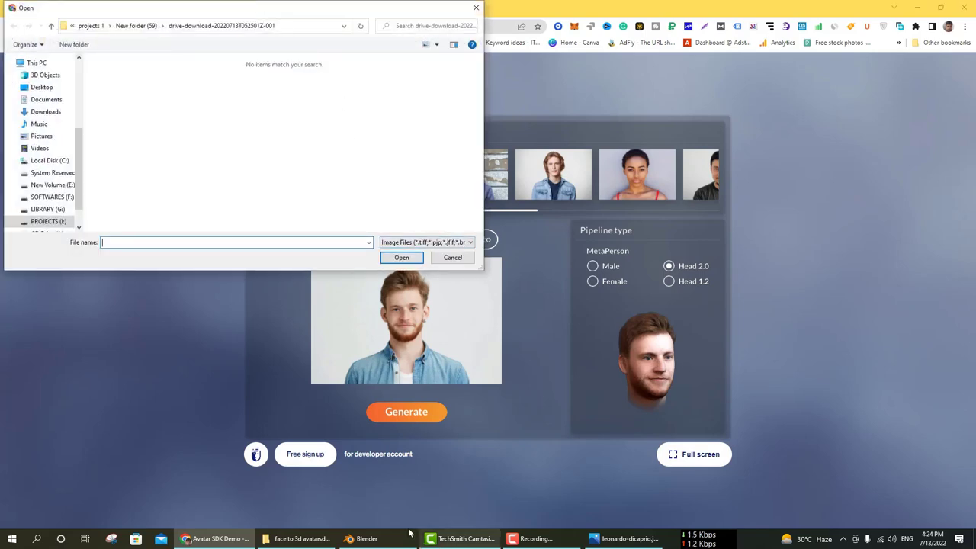
scroll(27, 190, up, 1)
scroll(27, 191, up, 2)
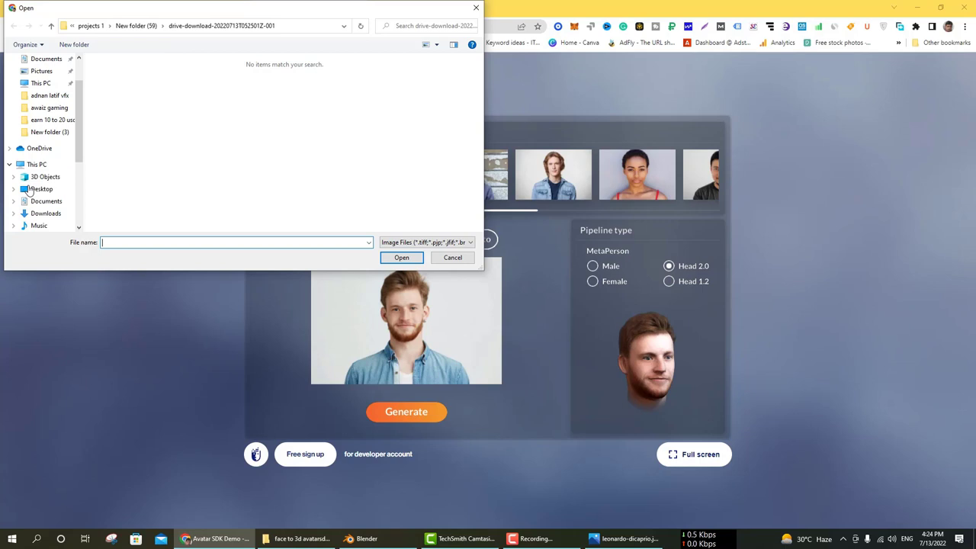
click(55, 99)
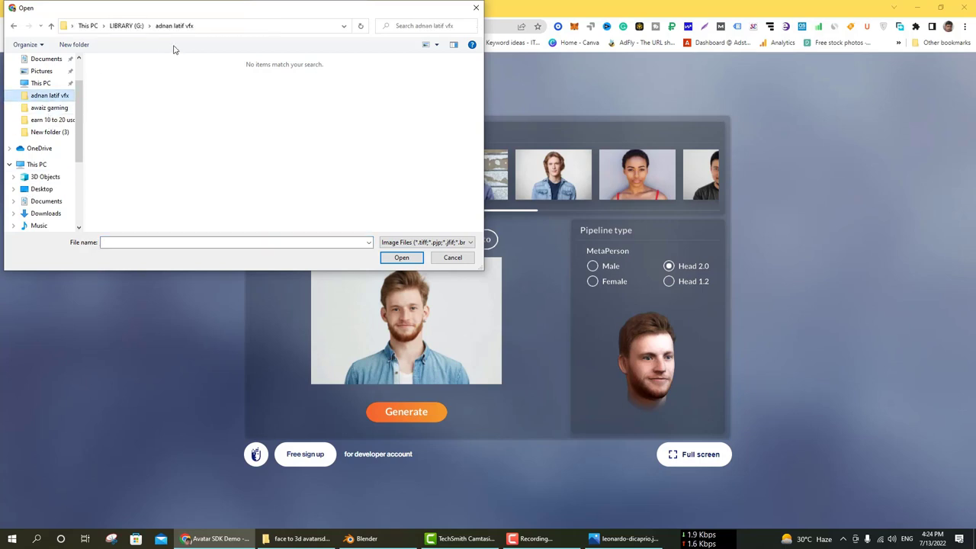
click(126, 25)
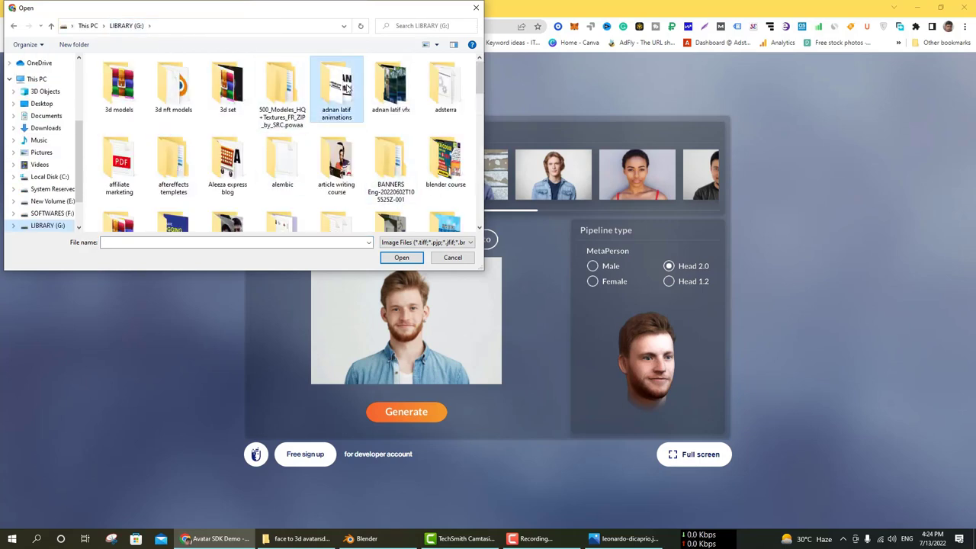
double_click(337, 87)
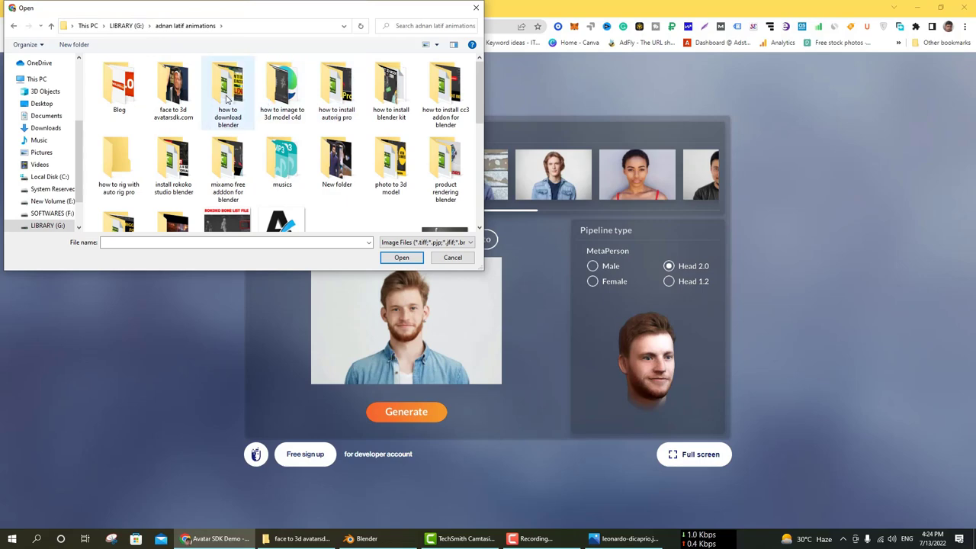
double_click(173, 88)
click(174, 88)
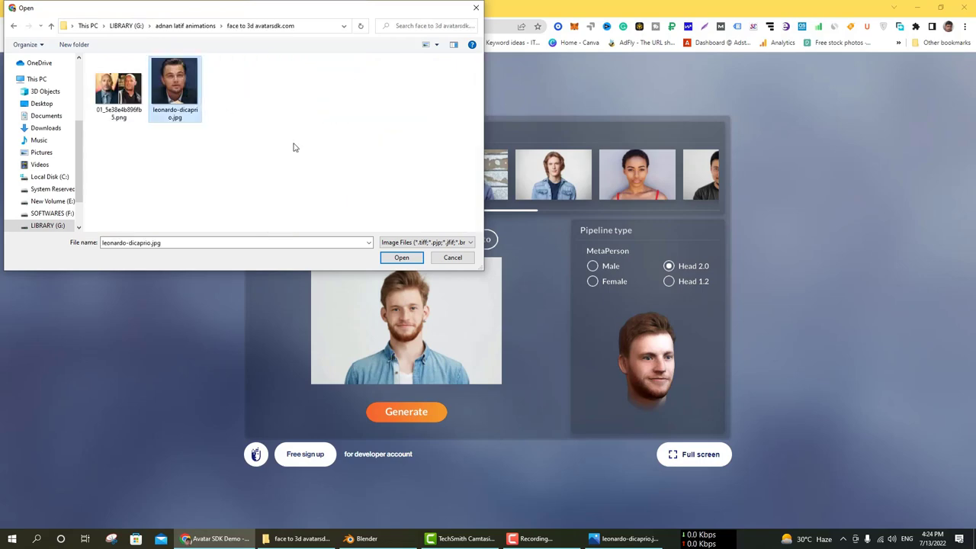
click(402, 258)
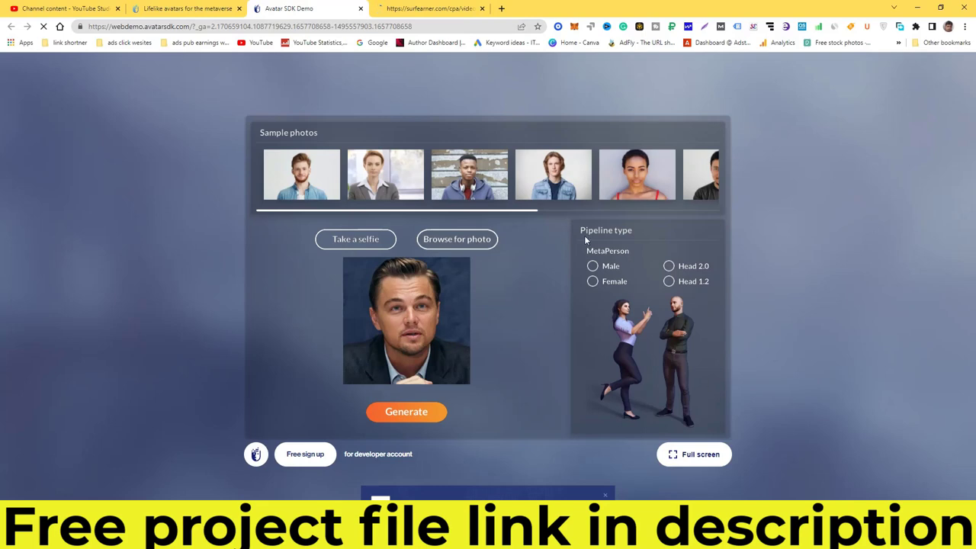
Switch from the Head 2.0 pipeline to Head 1.2 and generate the avatar.
click(670, 269)
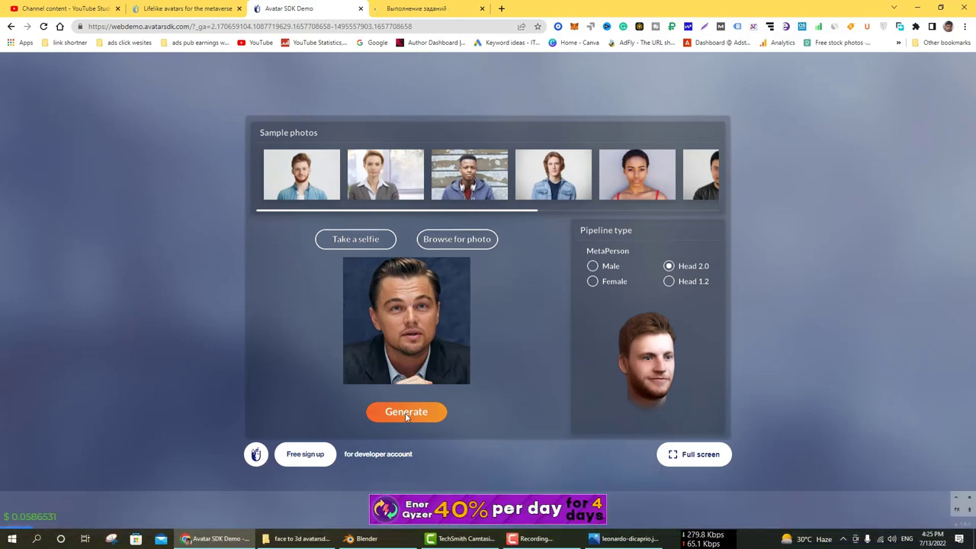
click(670, 282)
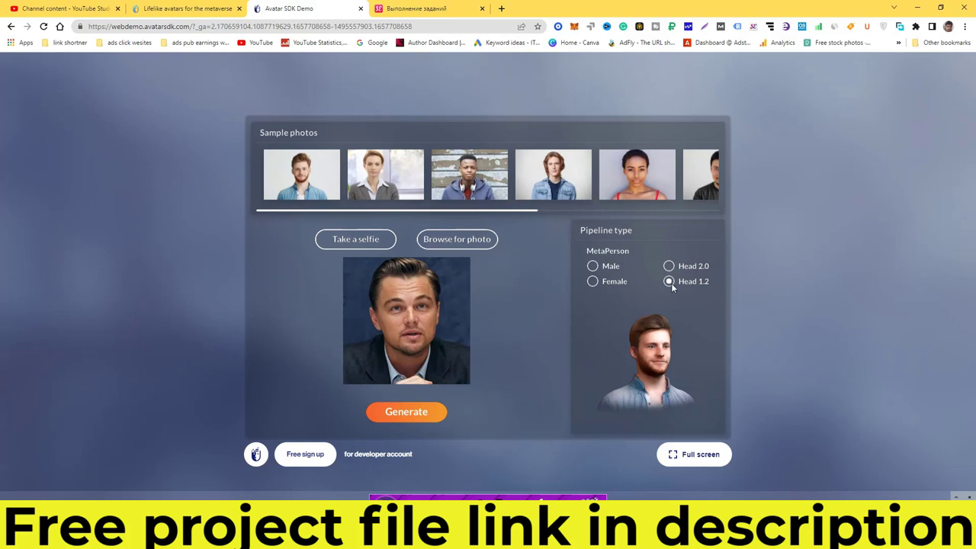
click(412, 416)
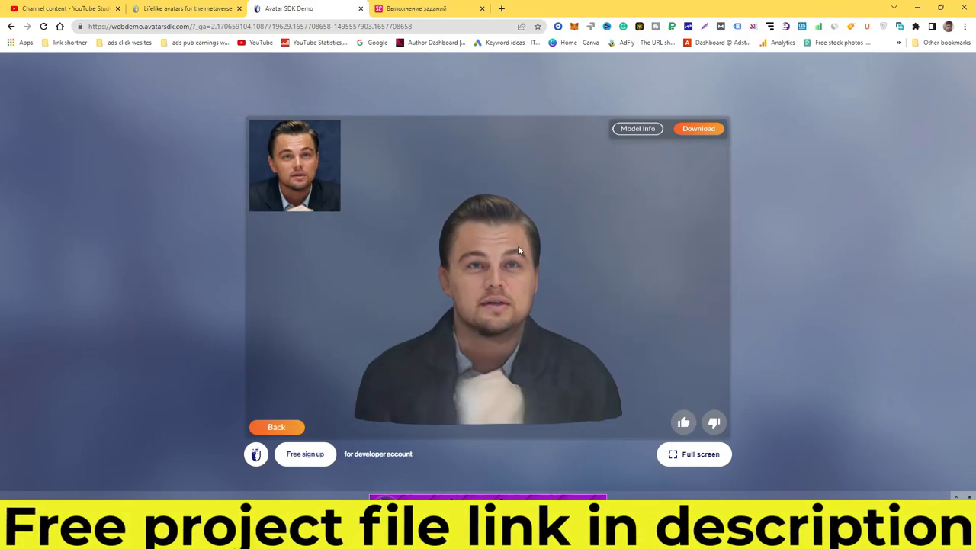
Orbit the bust, view its Model Info, and start the model download.
drag(434, 317, 477, 323)
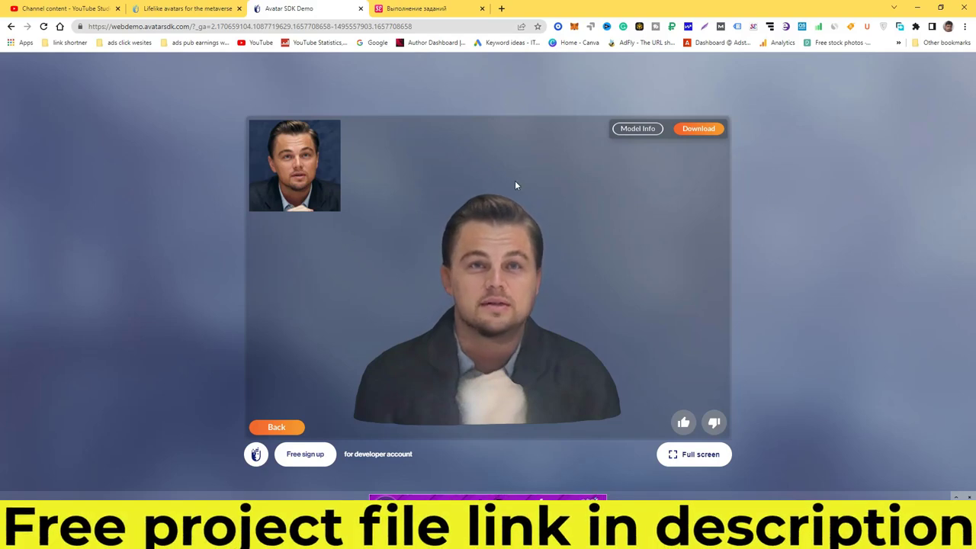
click(639, 129)
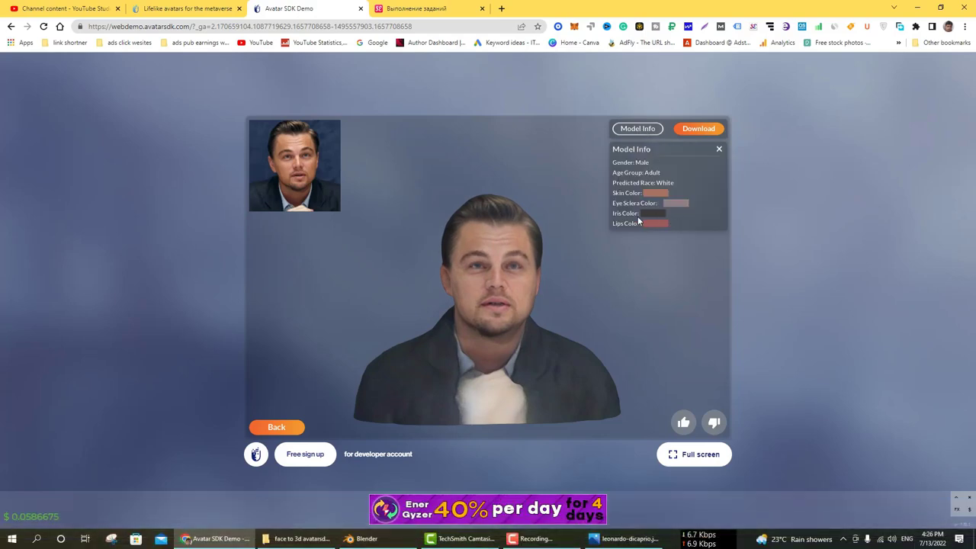
click(699, 128)
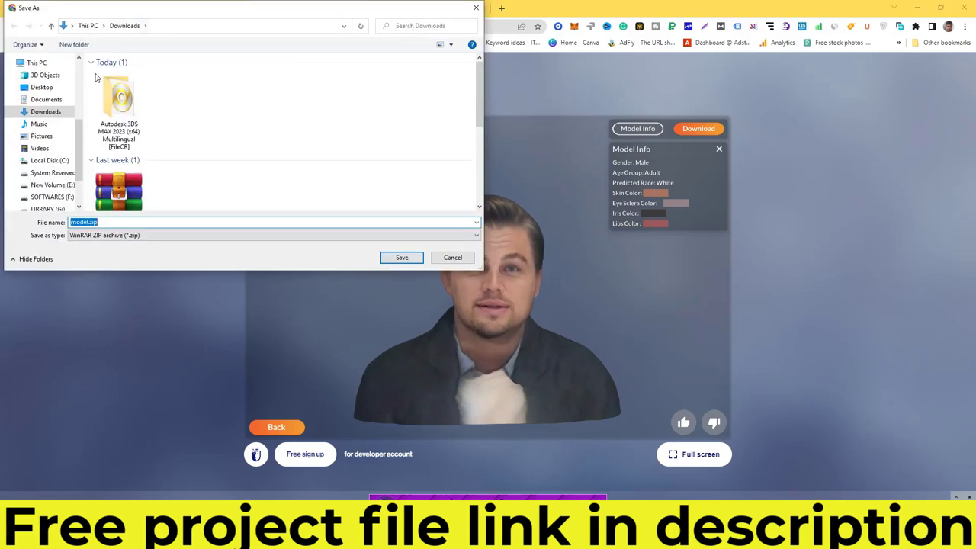
Save the download as 'avatar sdk model.zip' in the face to 3d avatarsdk.com folder.
scroll(47, 132, up, 3)
scroll(48, 132, up, 1)
click(51, 107)
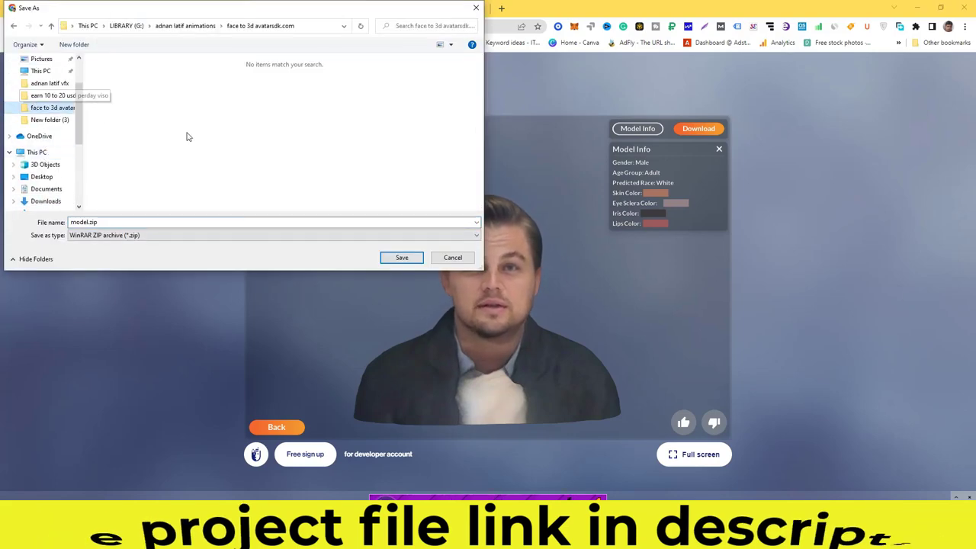
click(99, 223)
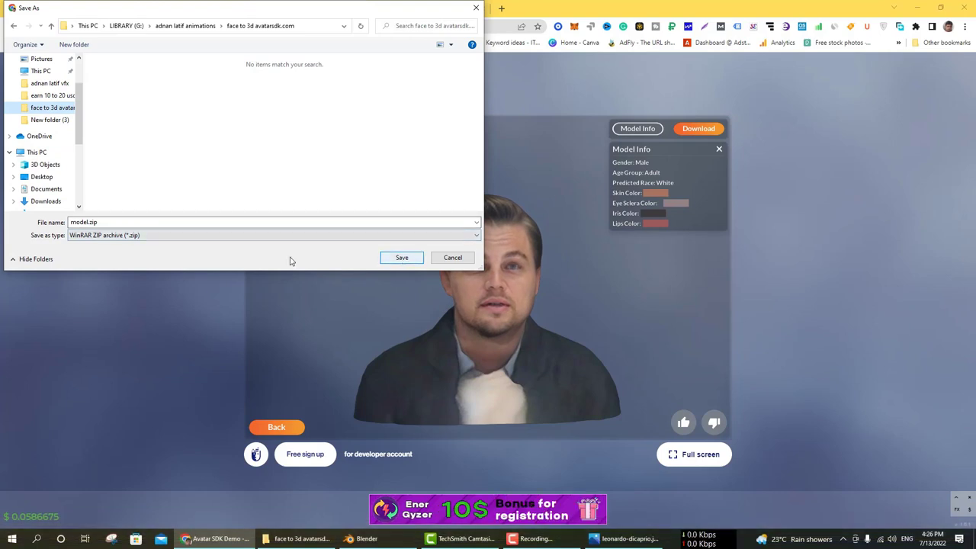
click(70, 222)
double_click(70, 221)
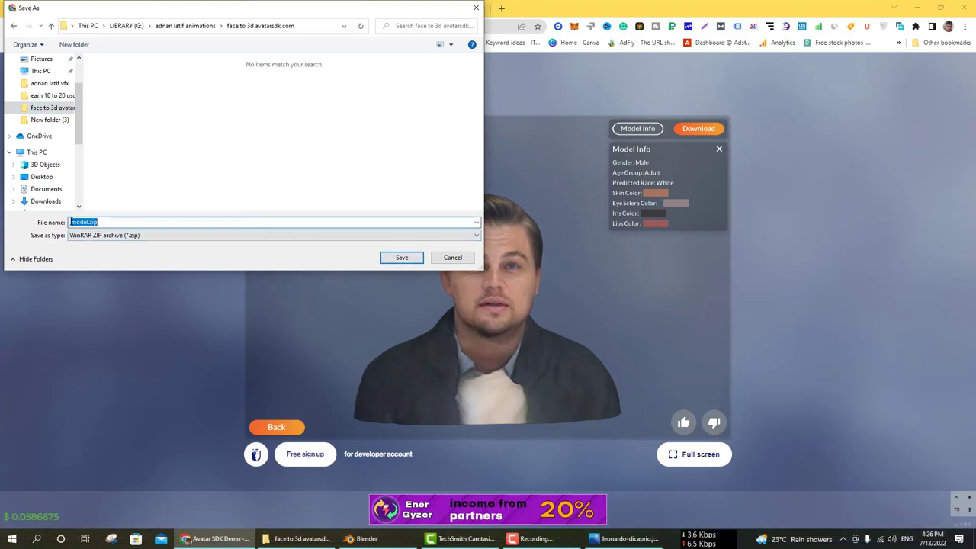
click(71, 222)
text(avatar )
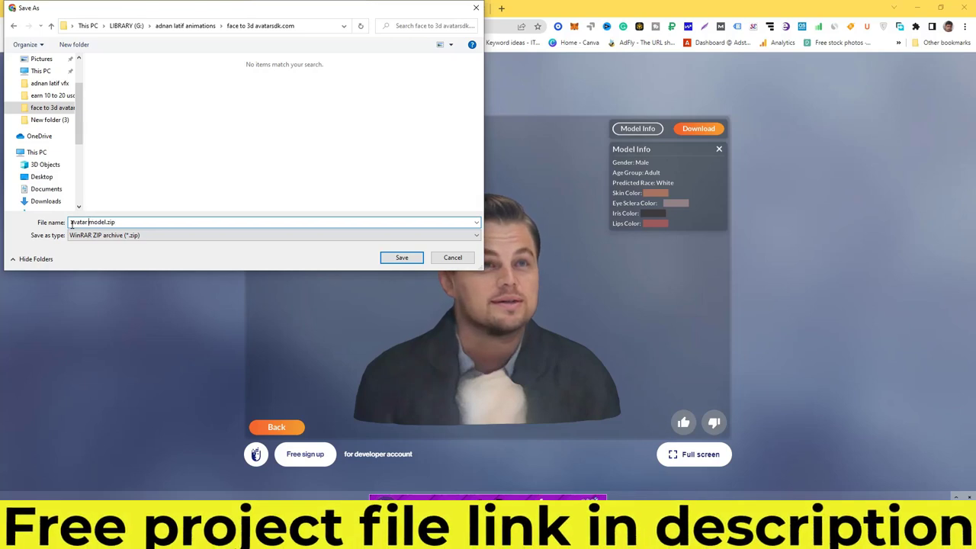
text(sdk)
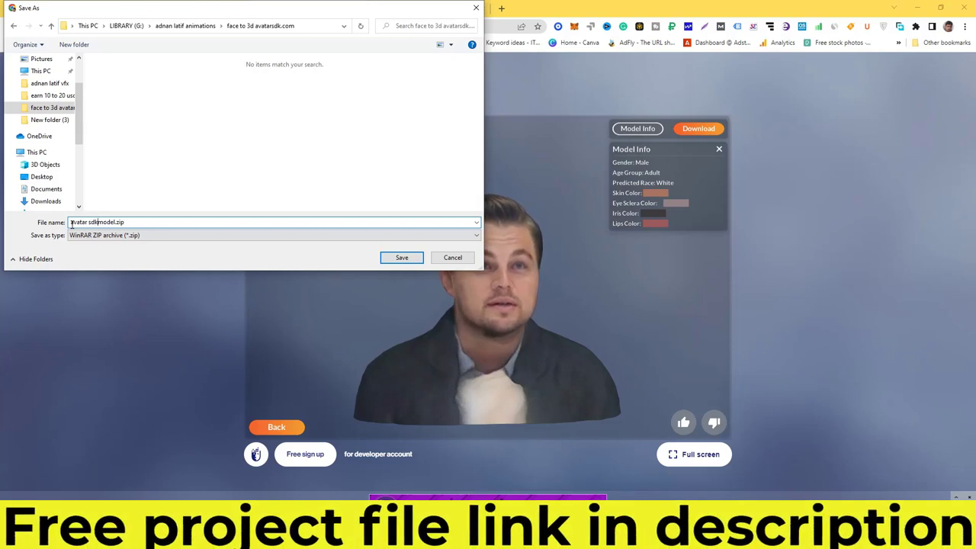
click(416, 259)
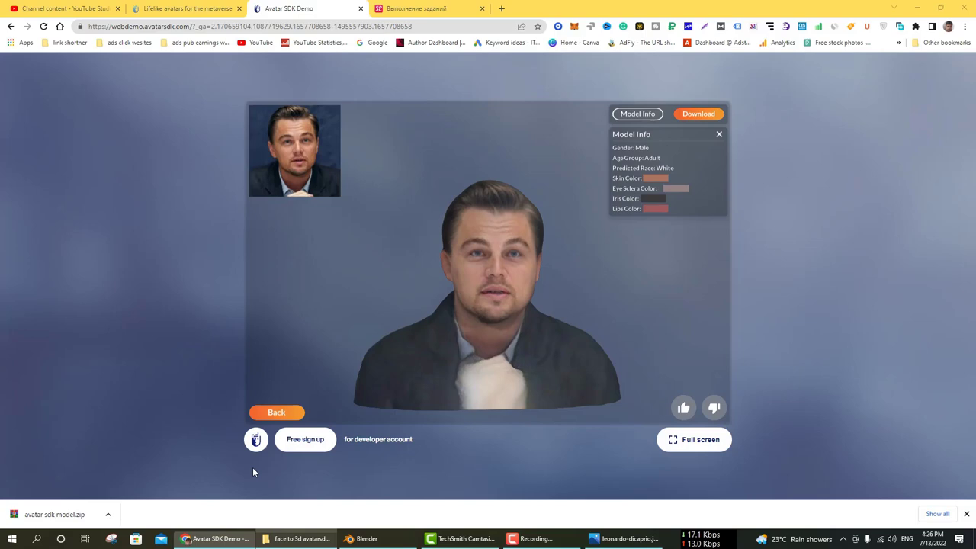
Extract avatar sdk model.zip into its own 'avatar sdk model' folder and open it.
click(297, 539)
right_click(225, 118)
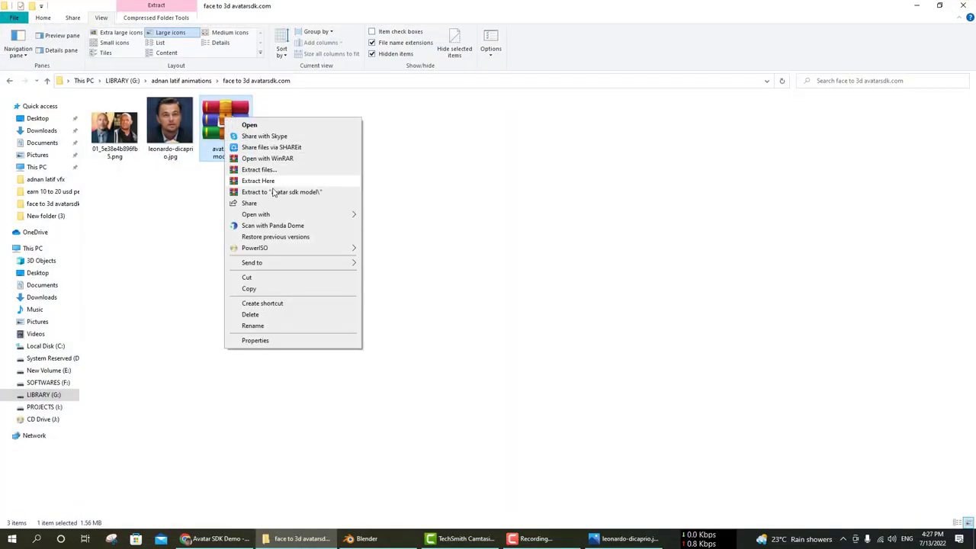
click(273, 193)
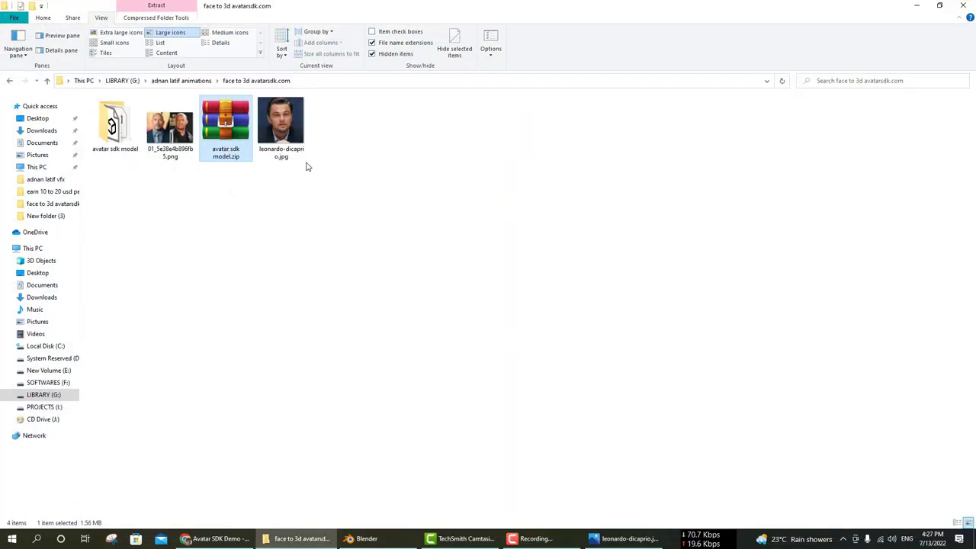
double_click(115, 130)
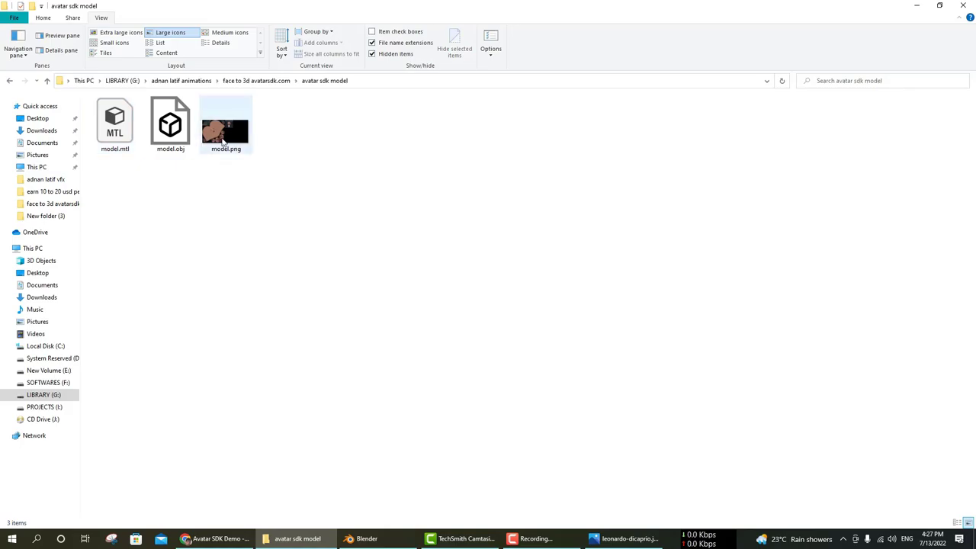
Preview the model.png texture, close it, and select model.obj.
double_click(229, 131)
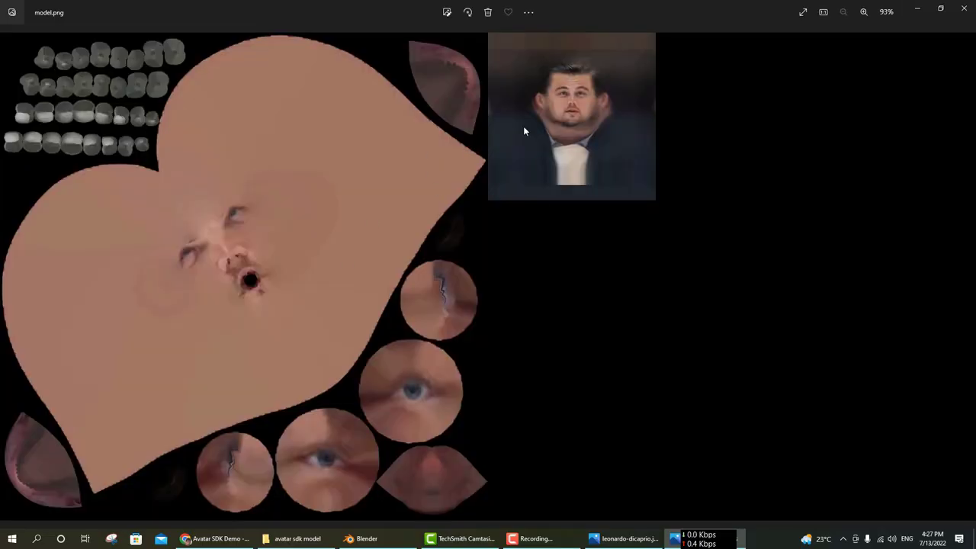
click(965, 9)
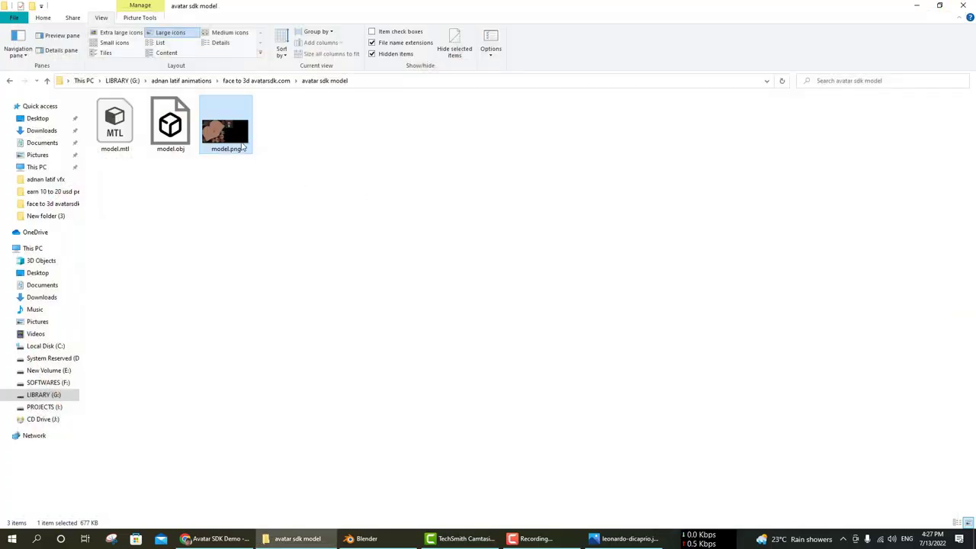
click(158, 135)
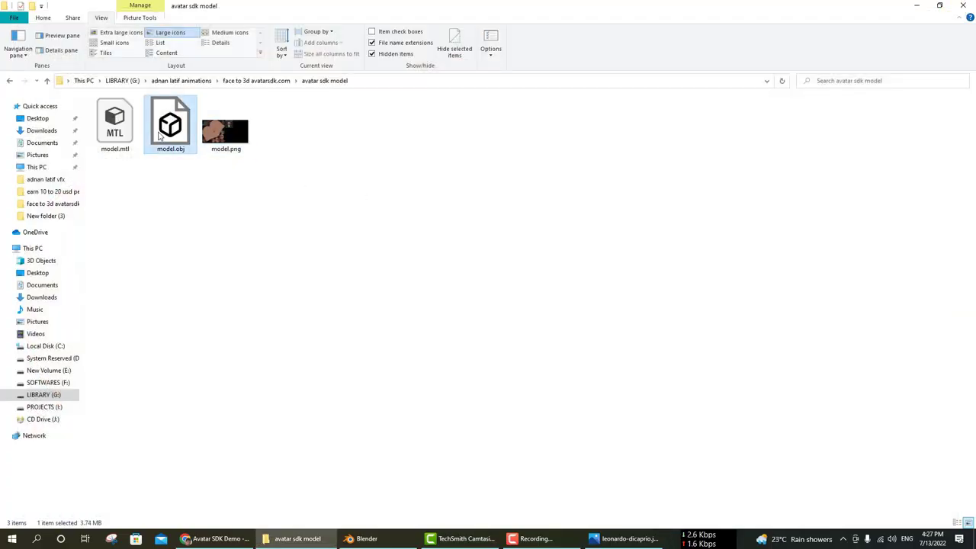
Import model.obj from the G: drive's avatar sdk model folder as a Wavefront OBJ.
click(360, 538)
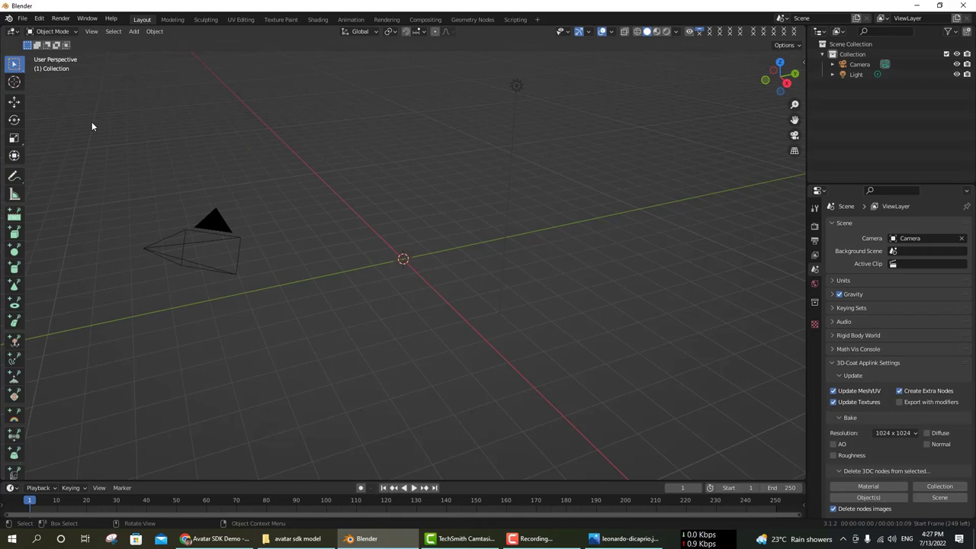
click(22, 18)
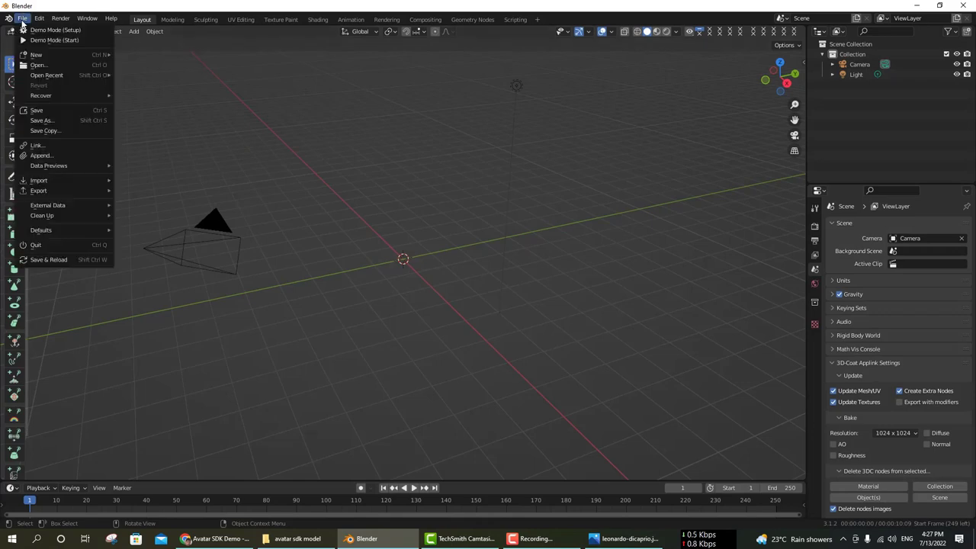
mouse_move(64, 182)
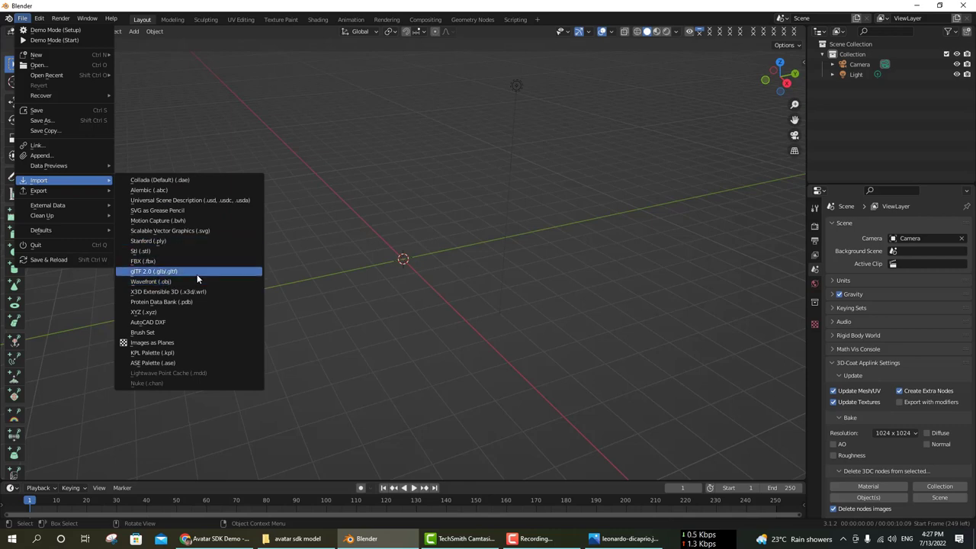
click(159, 281)
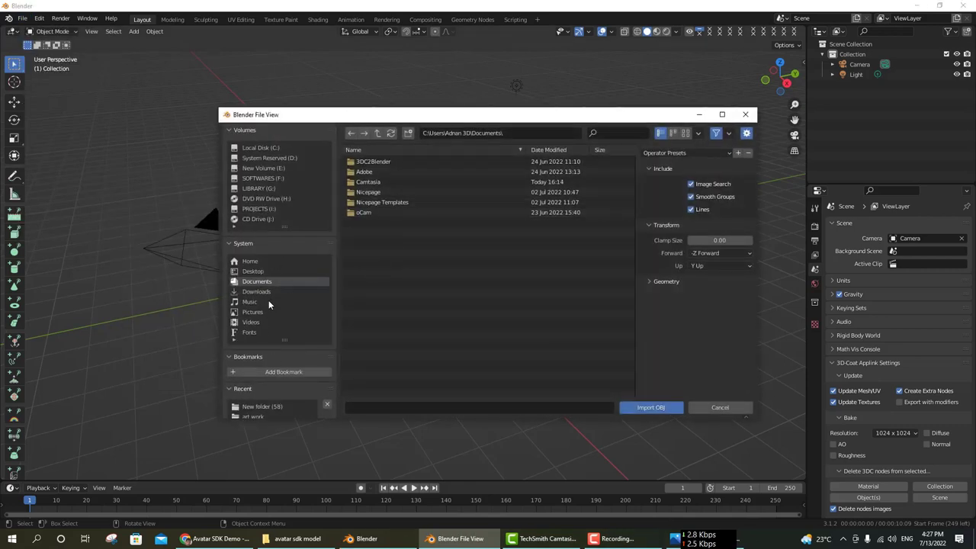
scroll(269, 305, down, 3)
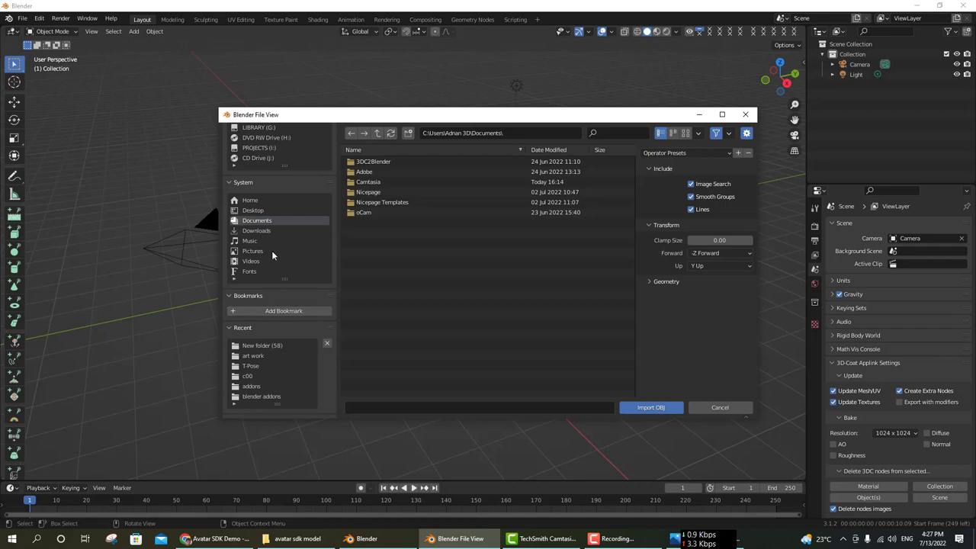
scroll(275, 343, up, 3)
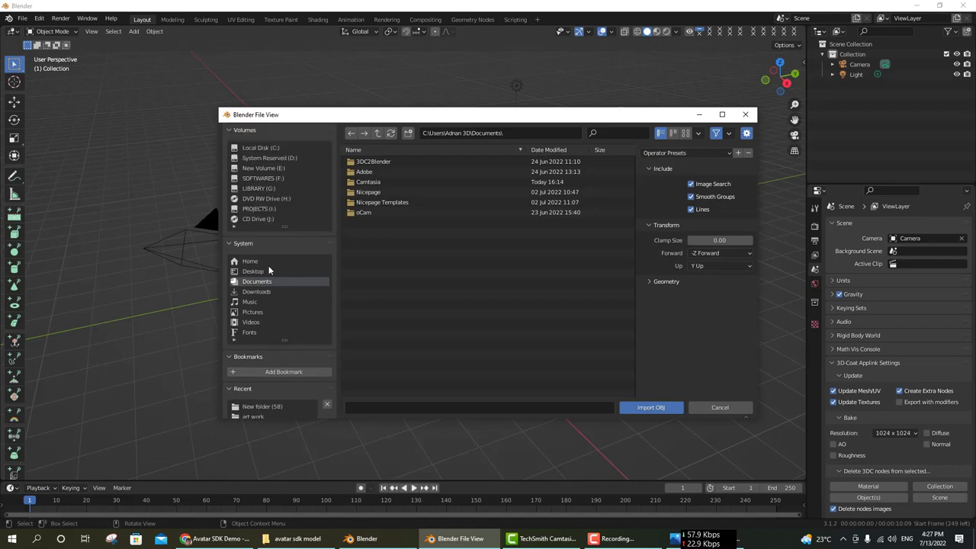
click(267, 189)
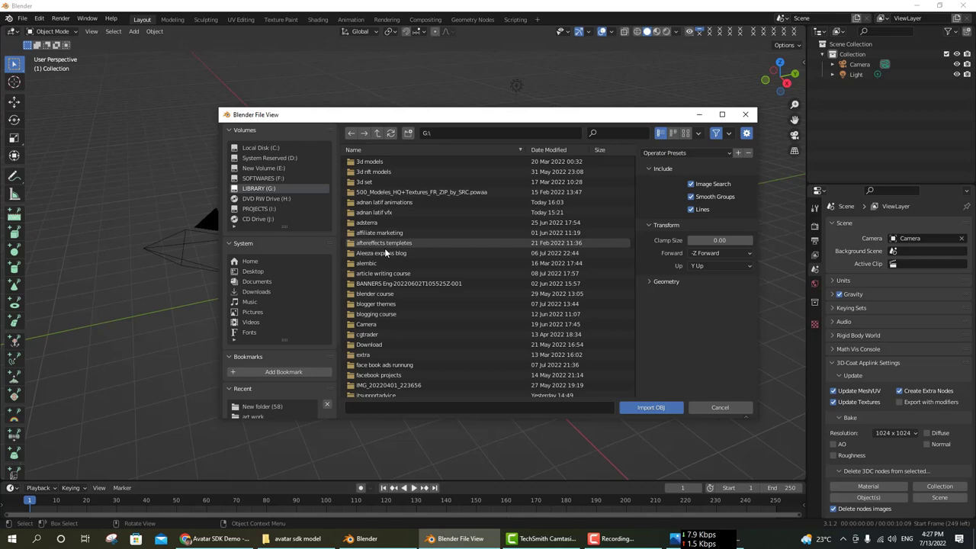
double_click(393, 202)
double_click(380, 172)
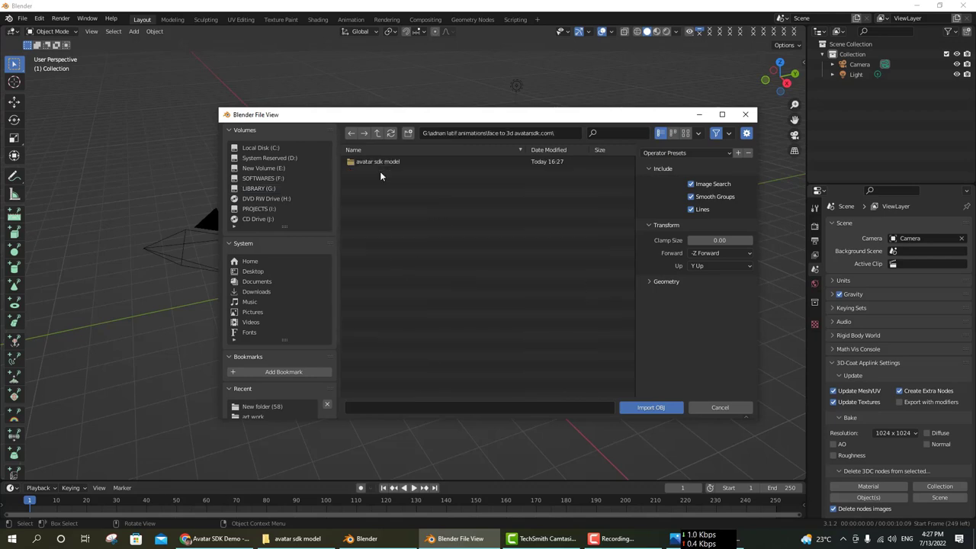
double_click(379, 161)
click(366, 172)
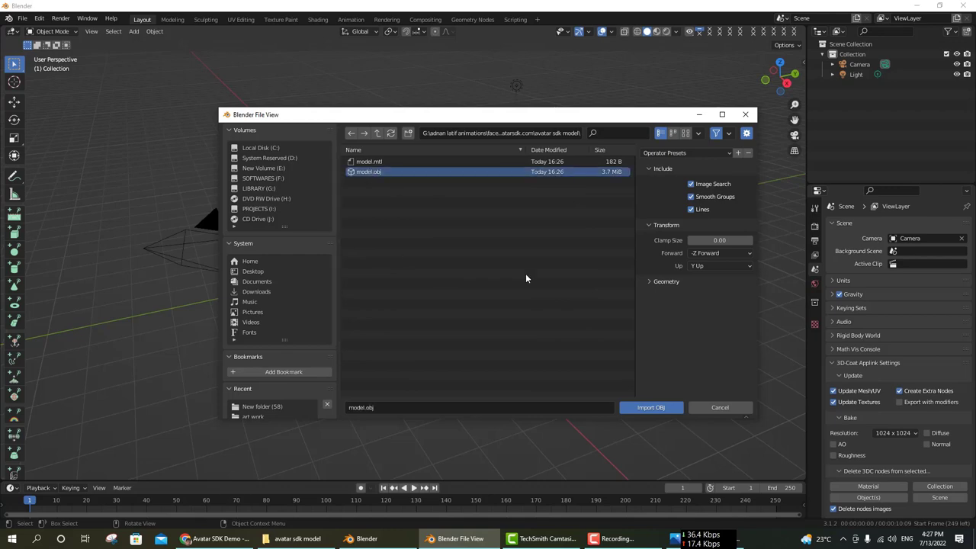
click(663, 409)
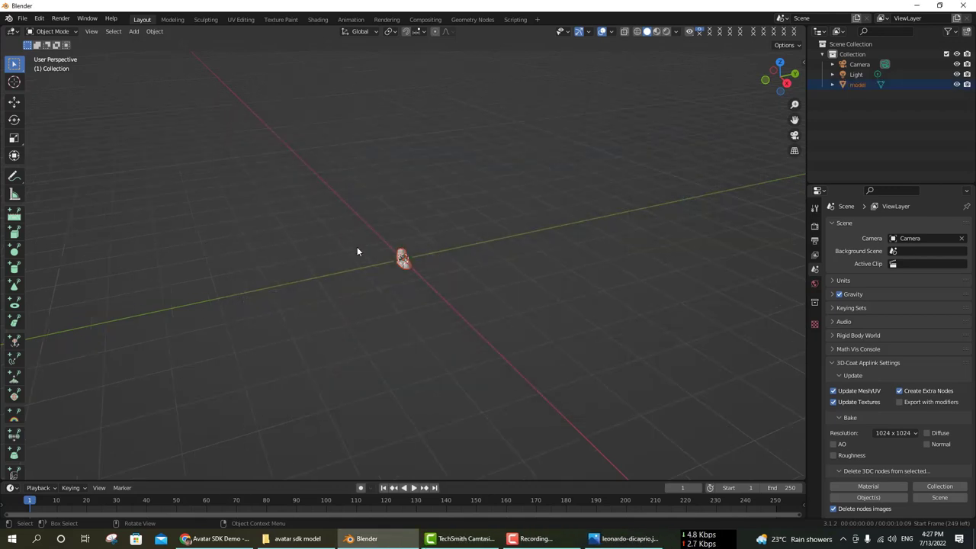
Zoom in on the bust and switch the viewport to Material Preview shading.
scroll(357, 252, up, 15)
middle_drag(416, 248, 578, 166)
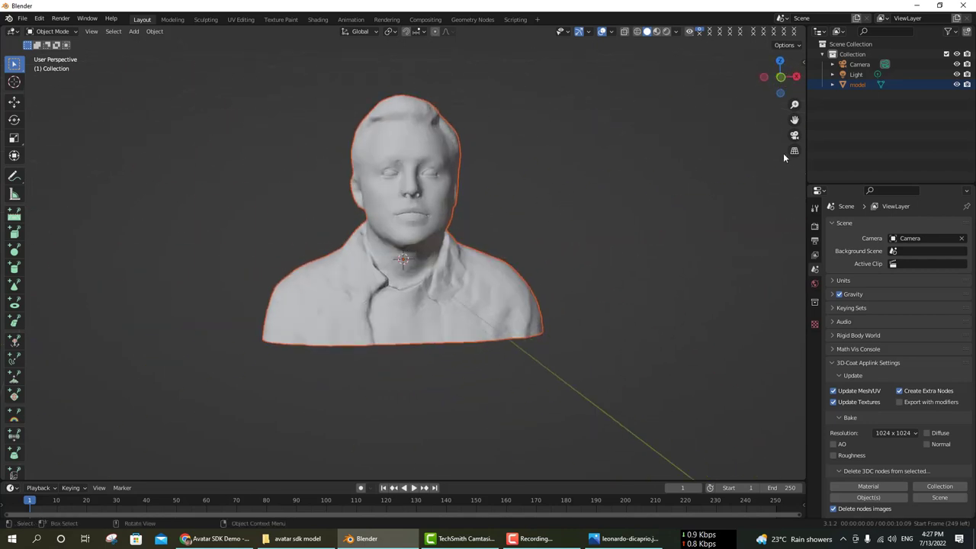
drag(794, 120, 794, 135)
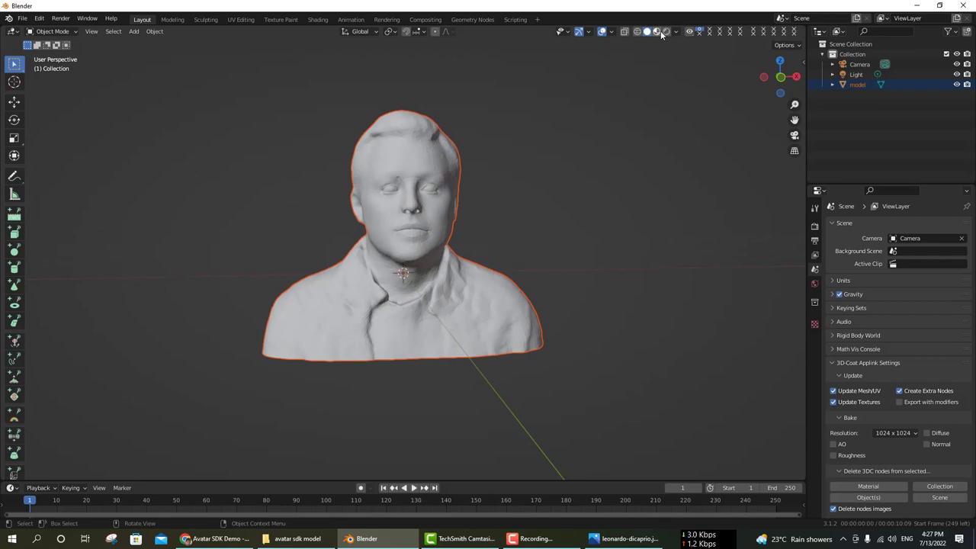
click(657, 31)
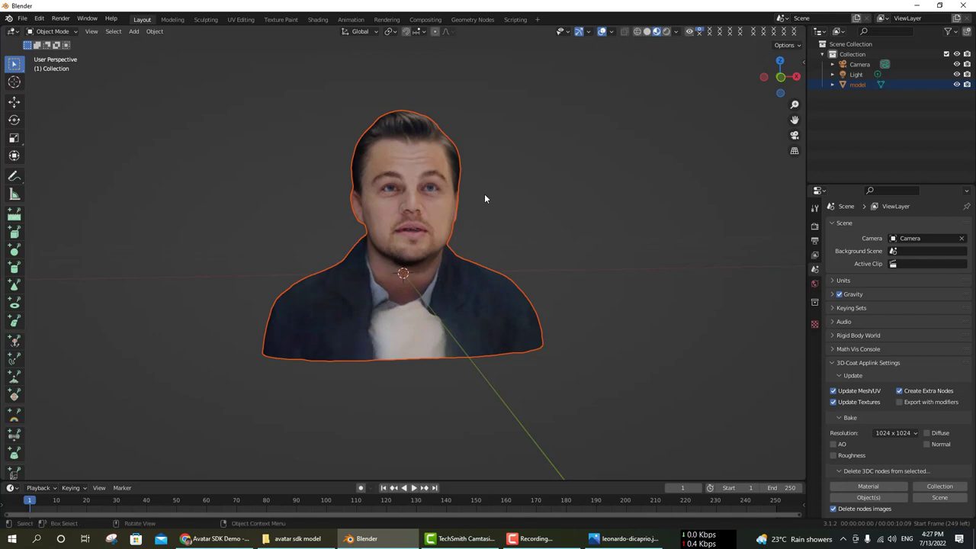
middle_drag(543, 194, 495, 229)
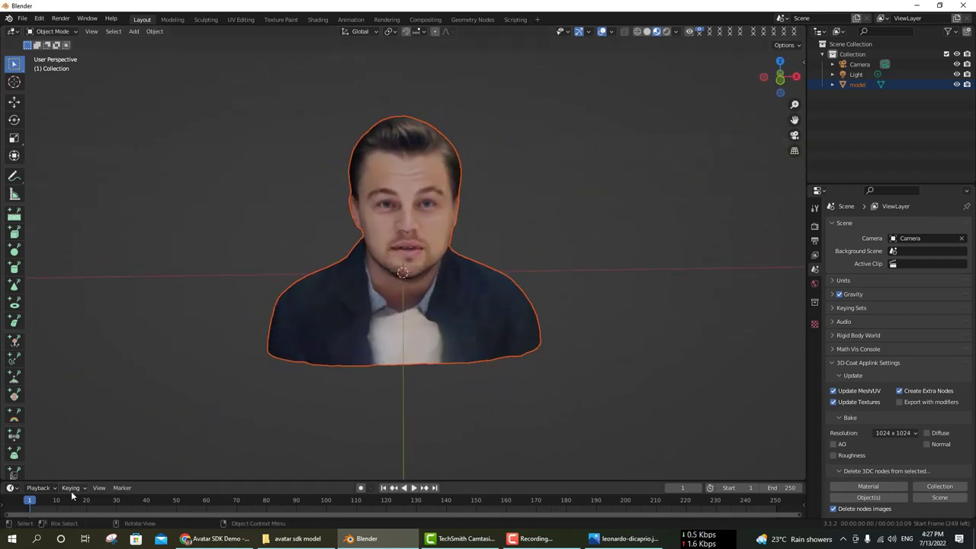
Play the animation briefly, then return the playhead to frame 0.
click(26, 500)
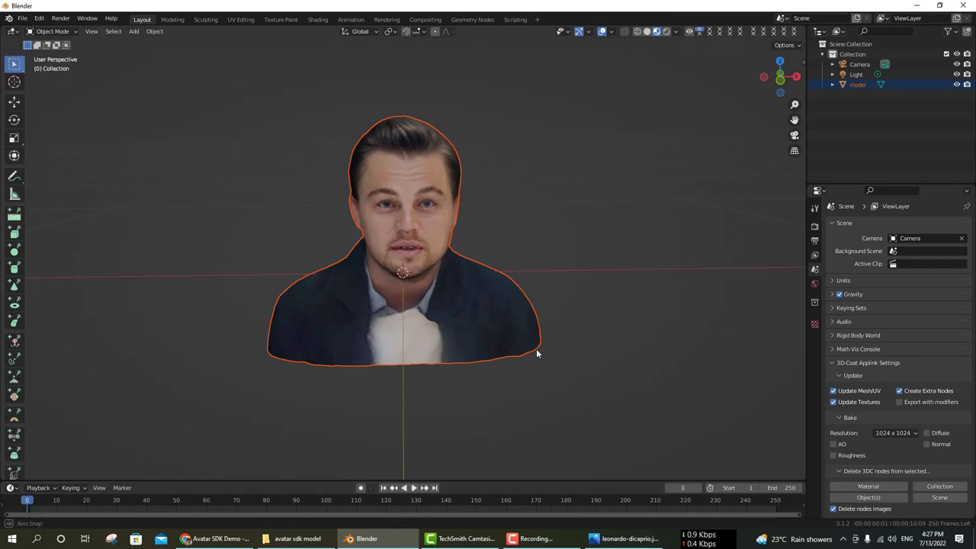
middle_drag(536, 353, 564, 357)
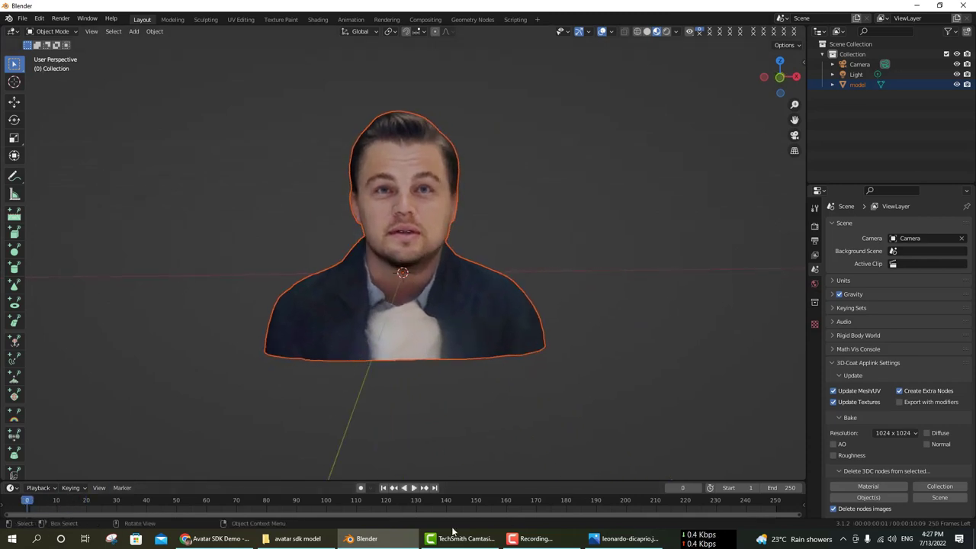
click(414, 488)
click(415, 489)
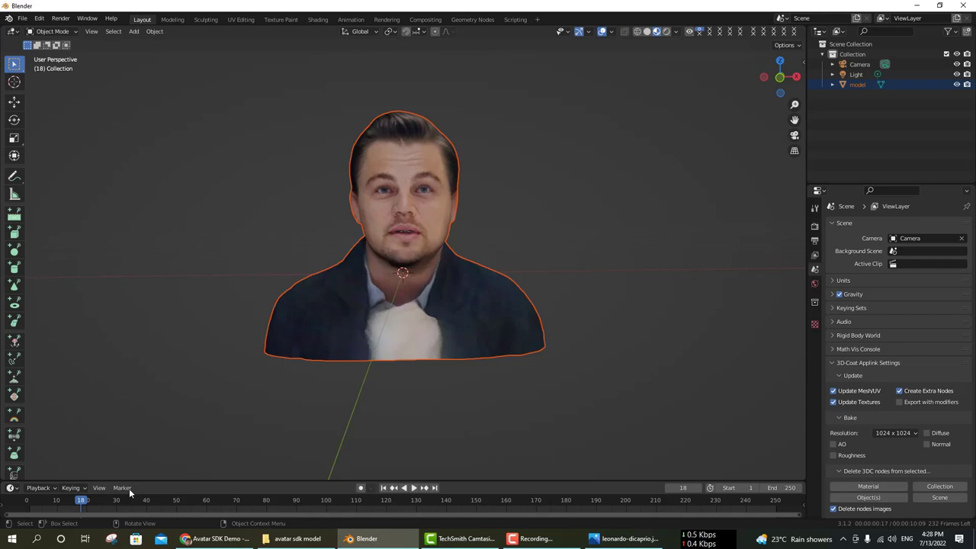
drag(81, 499, 27, 499)
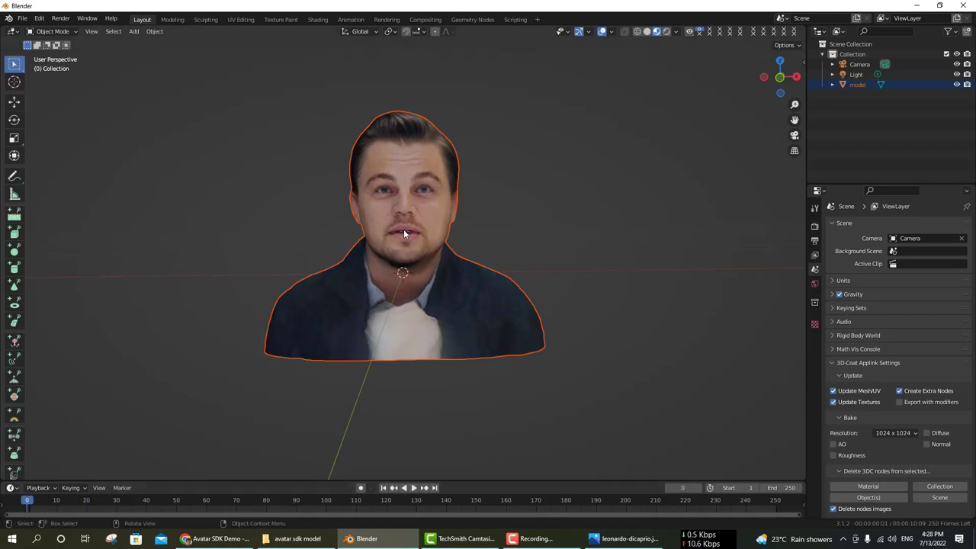
mouse_move(445, 212)
middle_down()
mouse_move(542, 208)
mouse_move(432, 214)
mouse_move(458, 199)
mouse_move(445, 211)
middle_up()
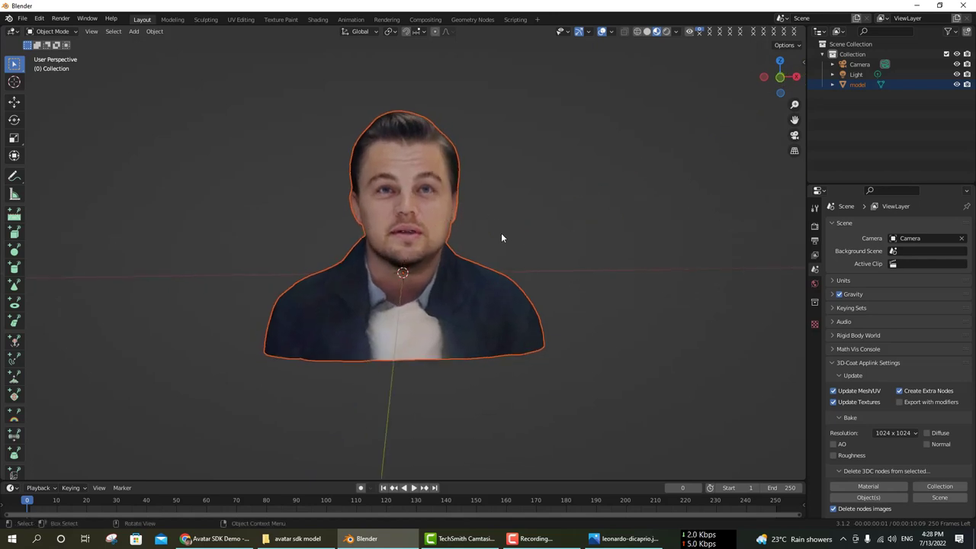
click(216, 539)
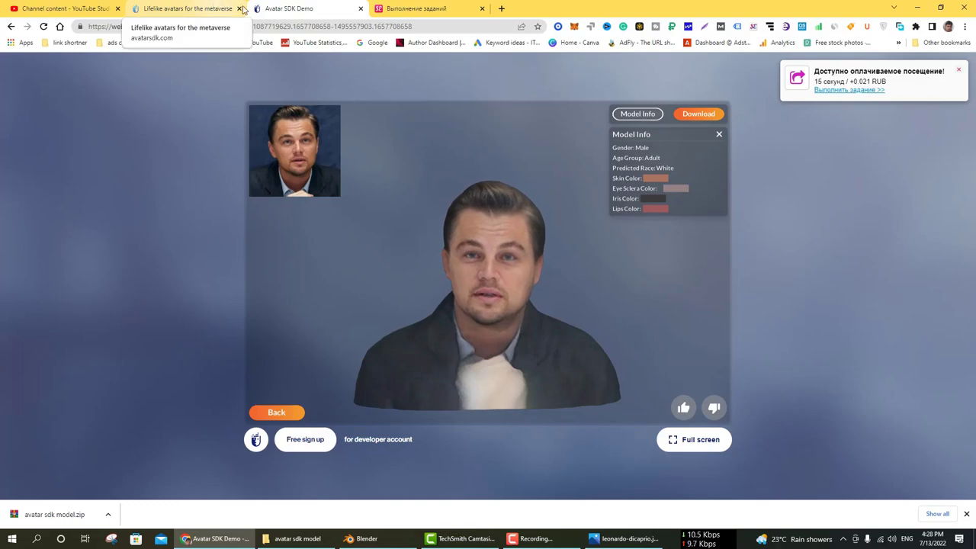
click(370, 538)
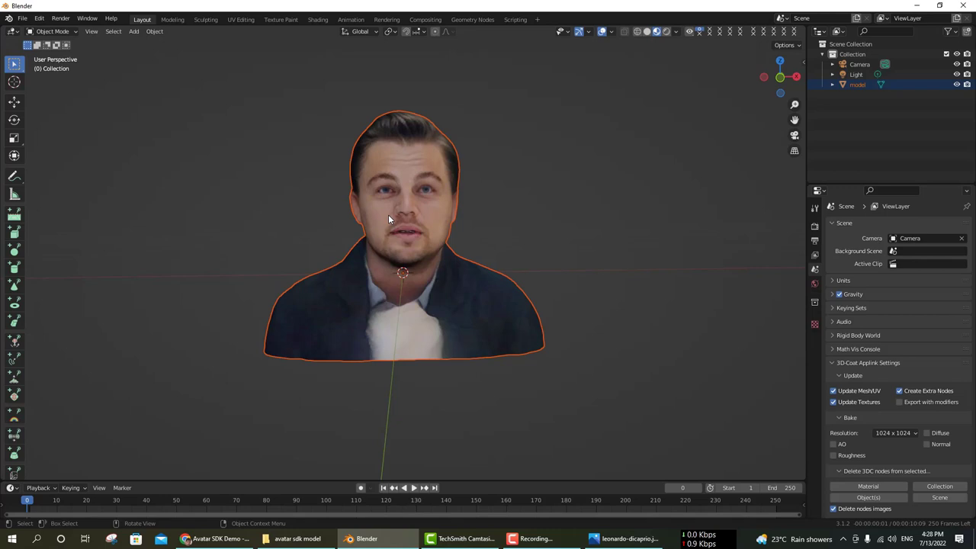
Move the bust left along X and add the leonardo-dicaprio.jpg photo as an image plane beside it.
click(14, 101)
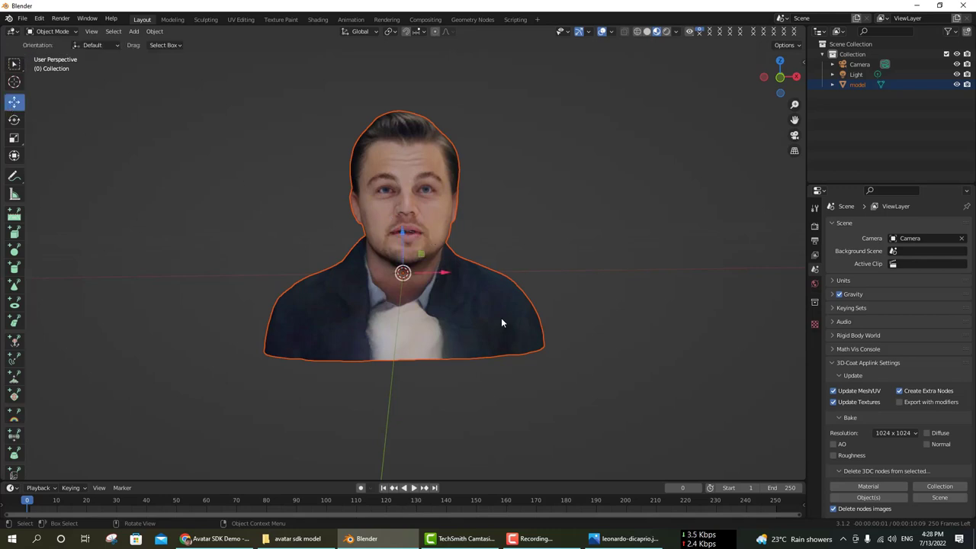
drag(449, 277, 344, 277)
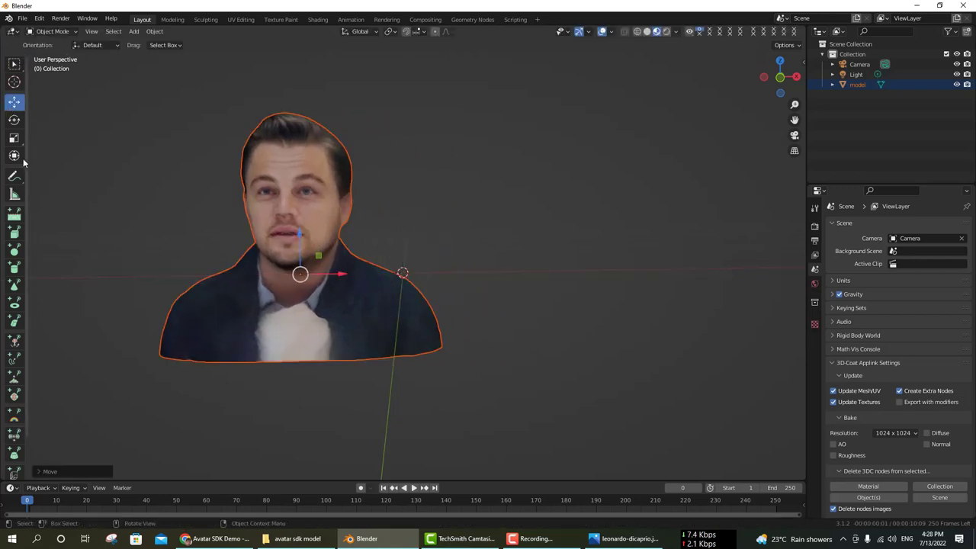
click(133, 31)
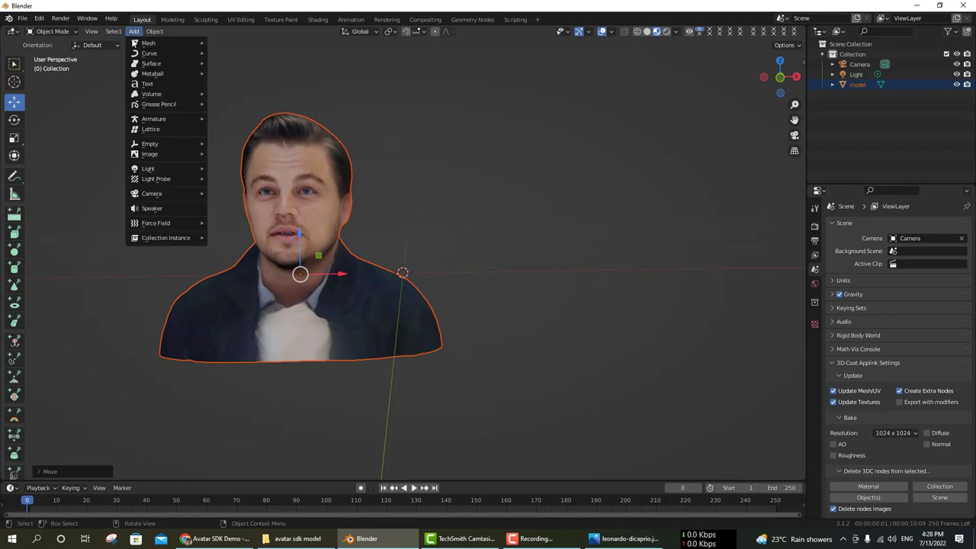
mouse_move(179, 45)
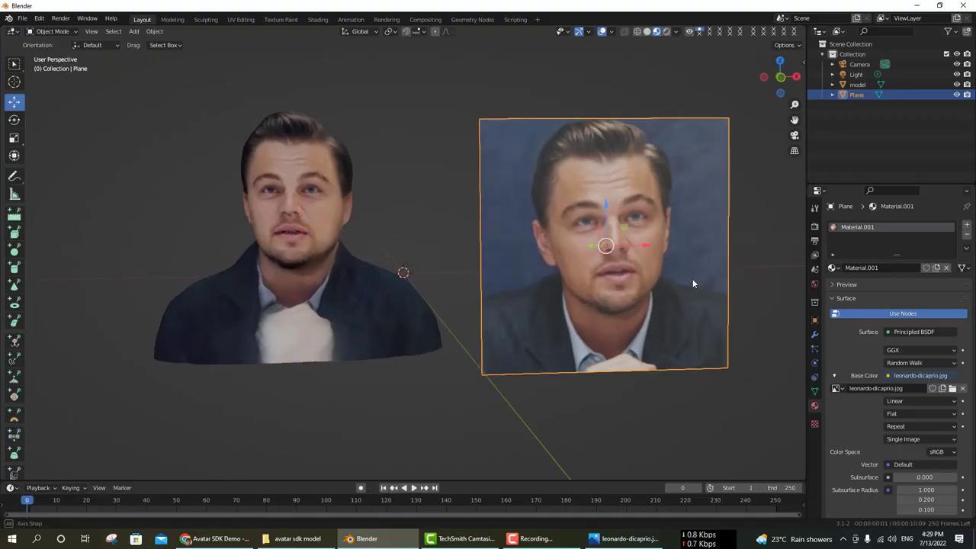
drag(651, 247, 682, 240)
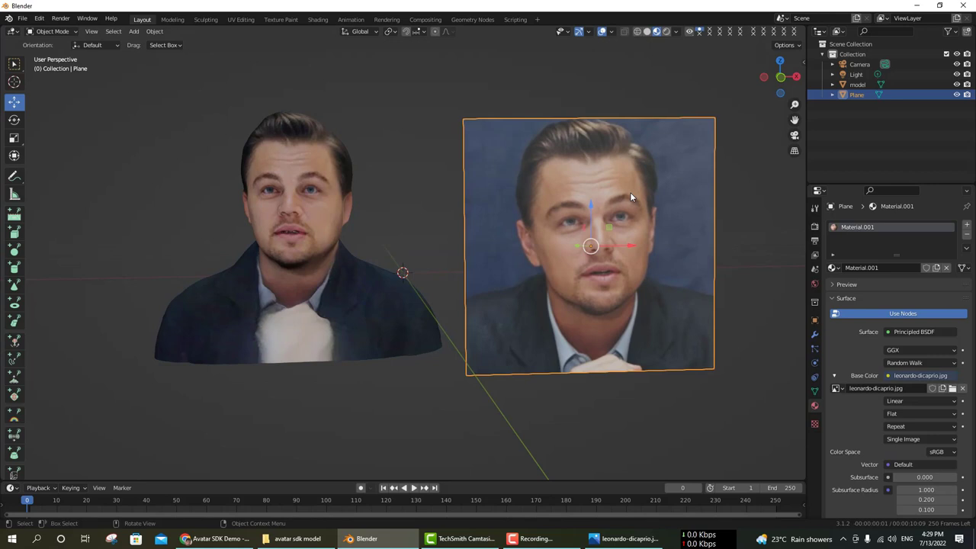
Resize the photo plane and rotate it to face forward.
click(13, 138)
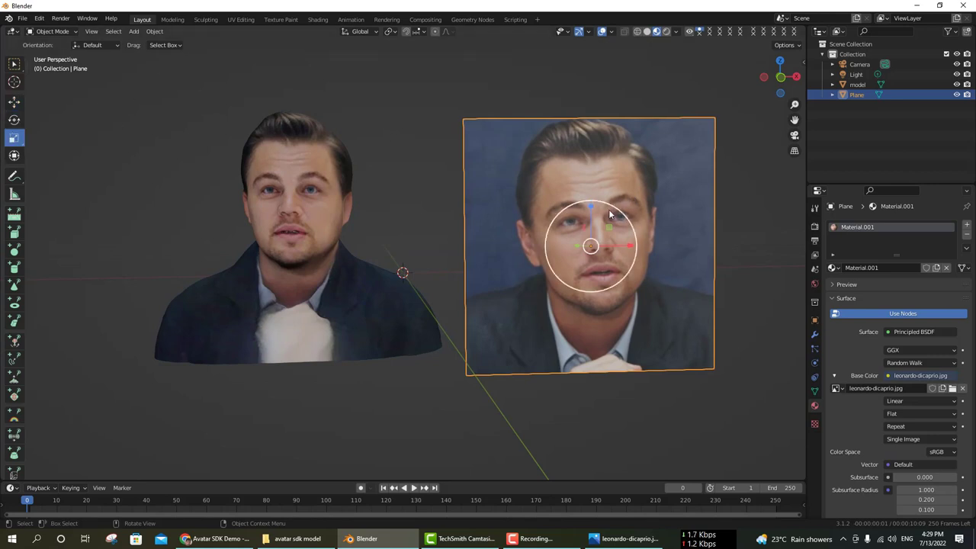
drag(610, 211, 608, 234)
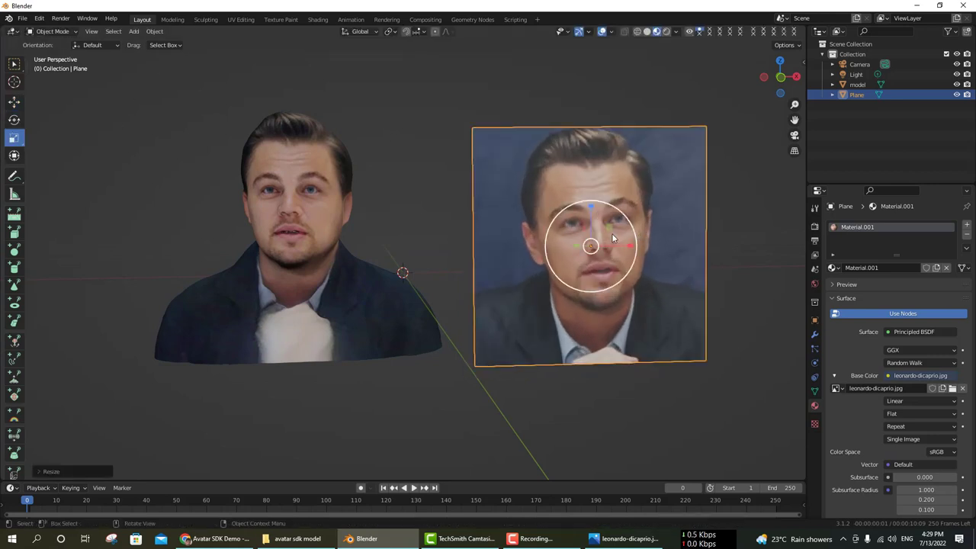
click(13, 119)
drag(545, 244, 559, 316)
key(alt+a)
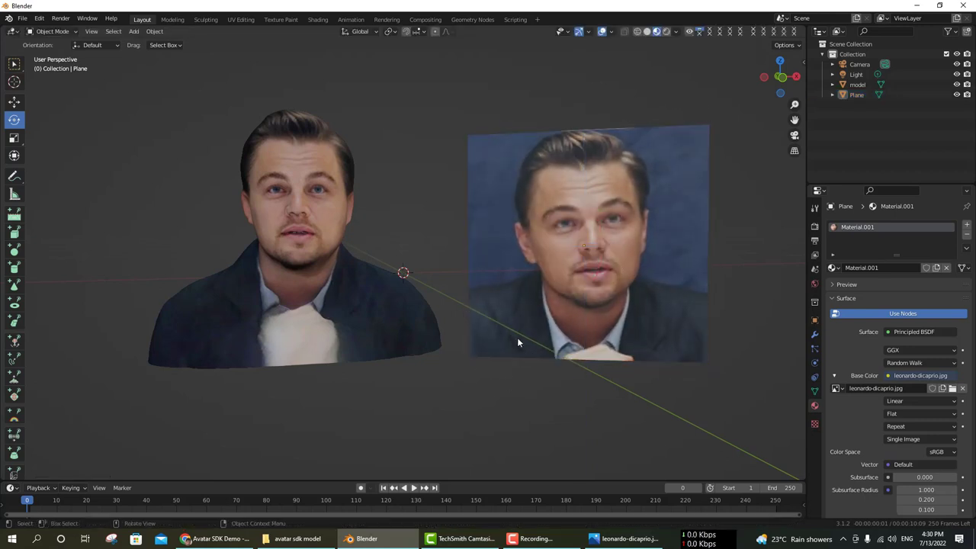
scroll(519, 334, down, 4)
scroll(476, 296, up, 4)
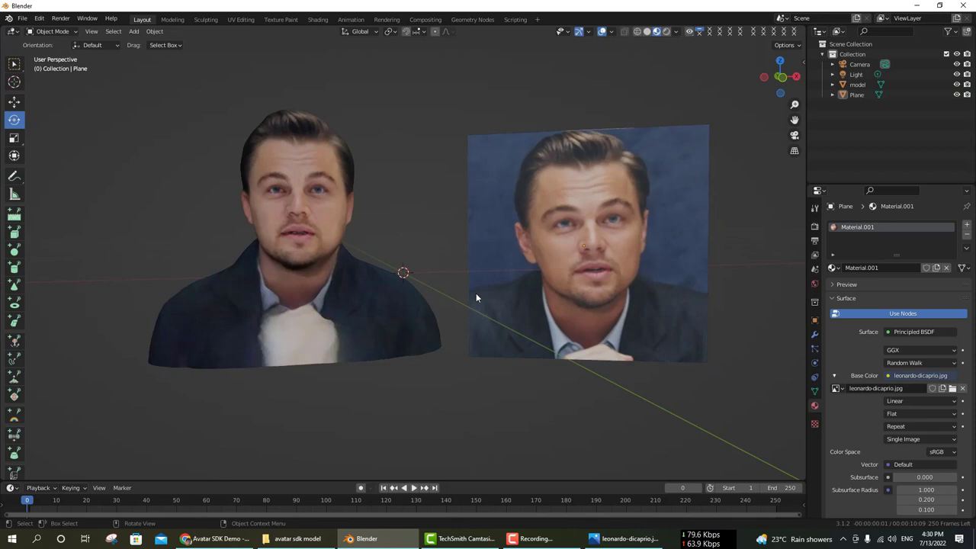